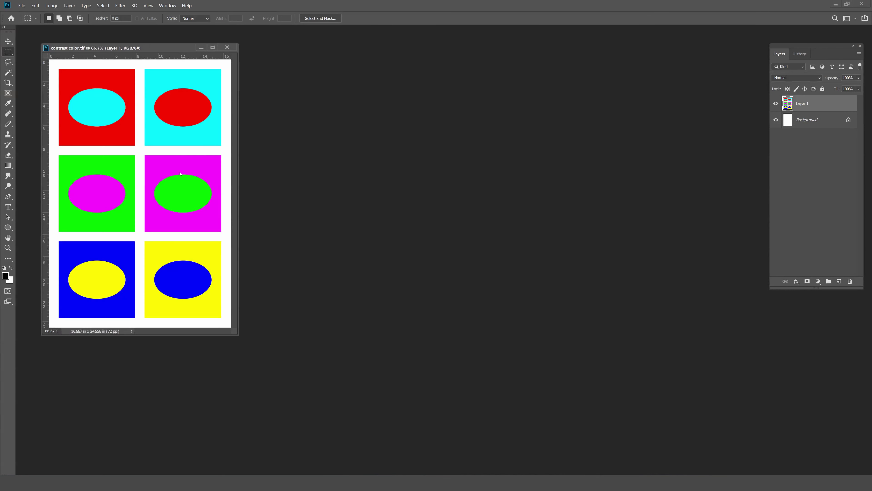
- Maximize the contrast color document window and show it in full-screen view
{"action": "left_click_drag", "start_coordinate": [82, 48], "coordinate": [150, 47]}
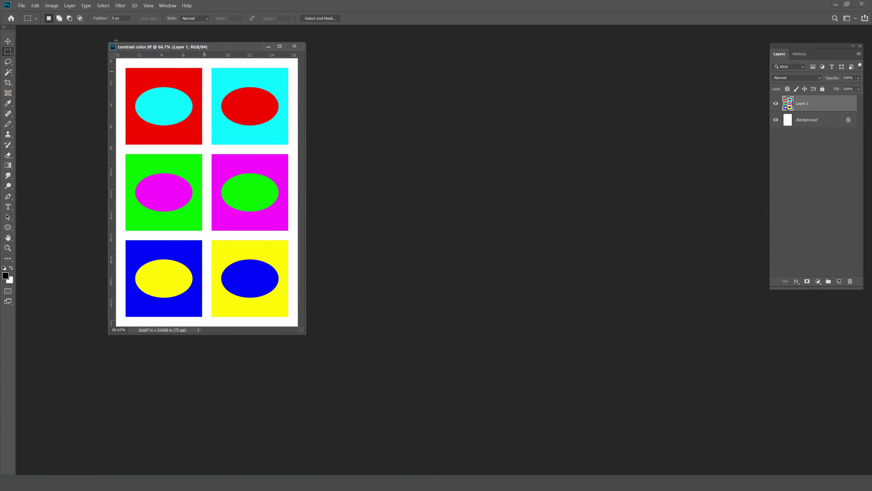
{"action": "left_click_drag", "start_coordinate": [306, 333], "coordinate": [394, 408]}
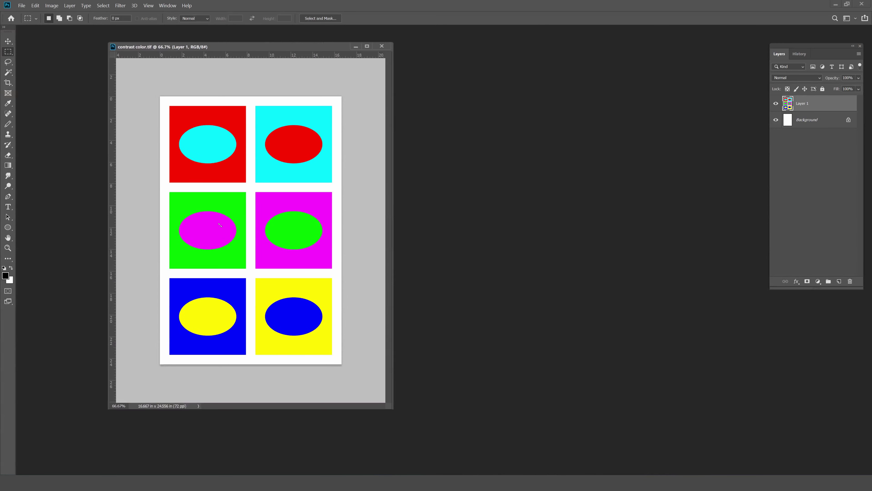
{"action": "left_click", "coordinate": [367, 46]}
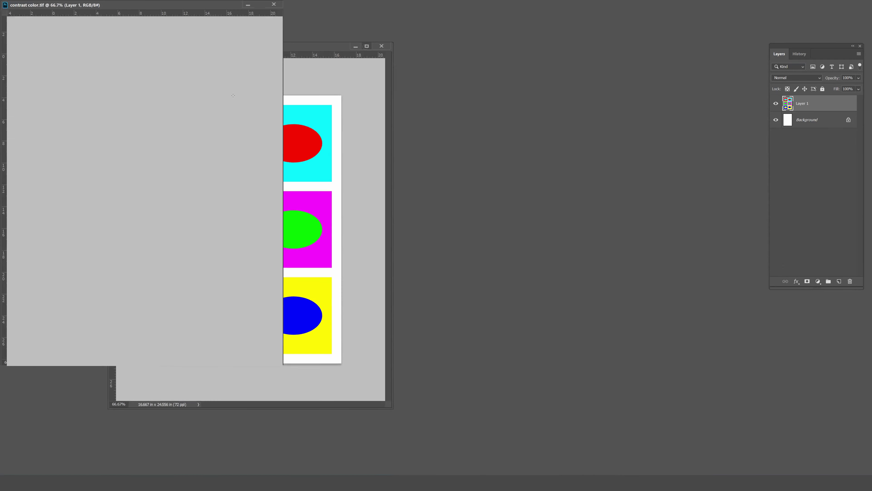
{"action": "key", "text": "ctrl+plus"}
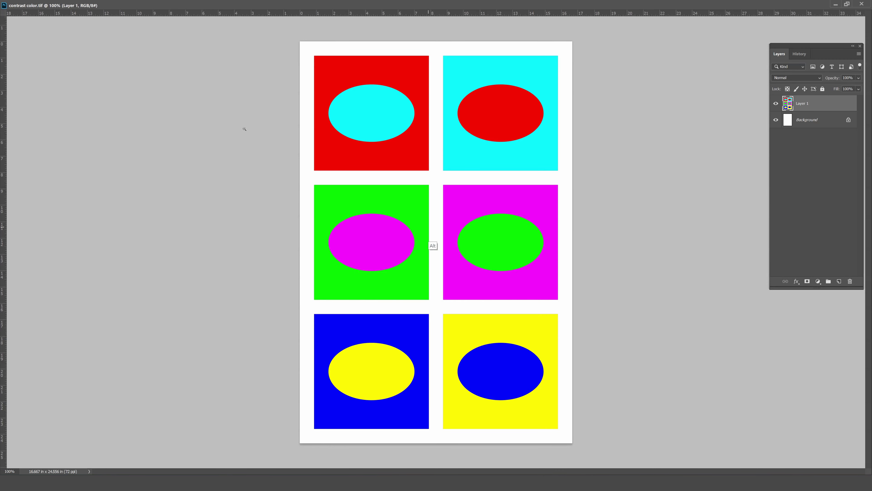
{"action": "key", "text": "ctrl+minus"}
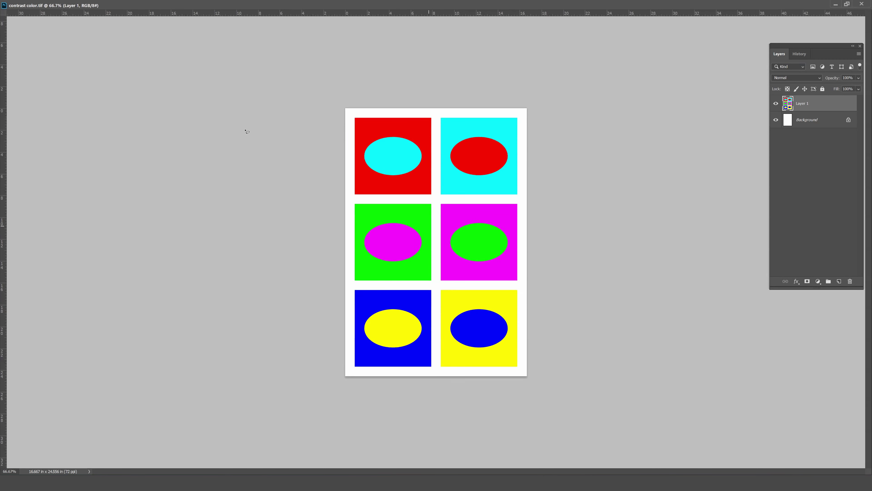
{"action": "key", "text": "f"}
{"action": "key", "text": "f"}
{"action": "key", "text": "f"}
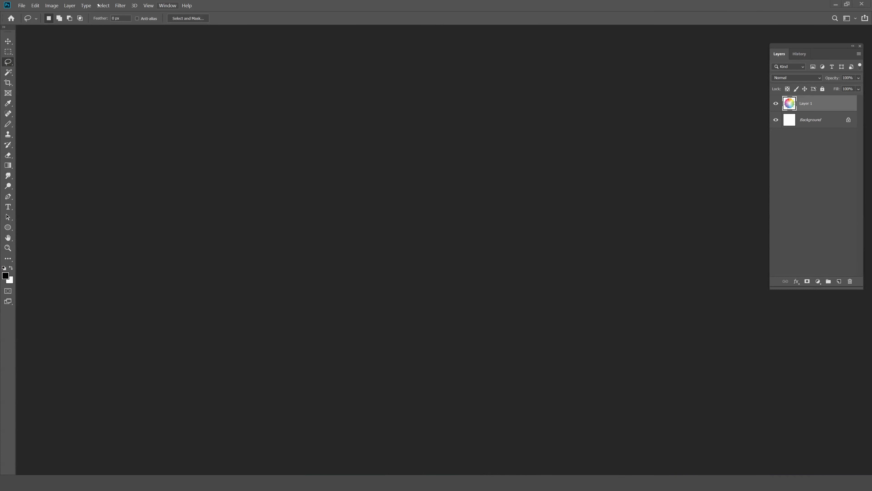
- Switch to family color.tif and zoom in on its colour swatches
{"action": "left_click", "coordinate": [167, 5]}
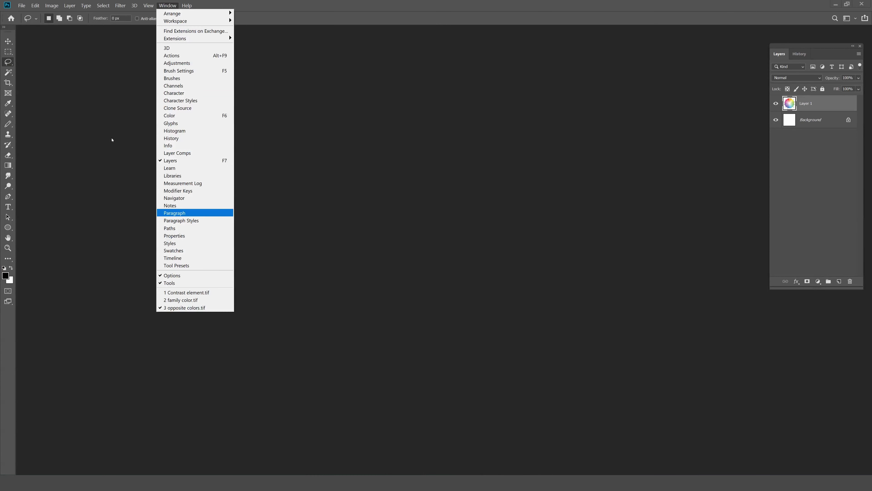
{"action": "key", "text": "Return"}
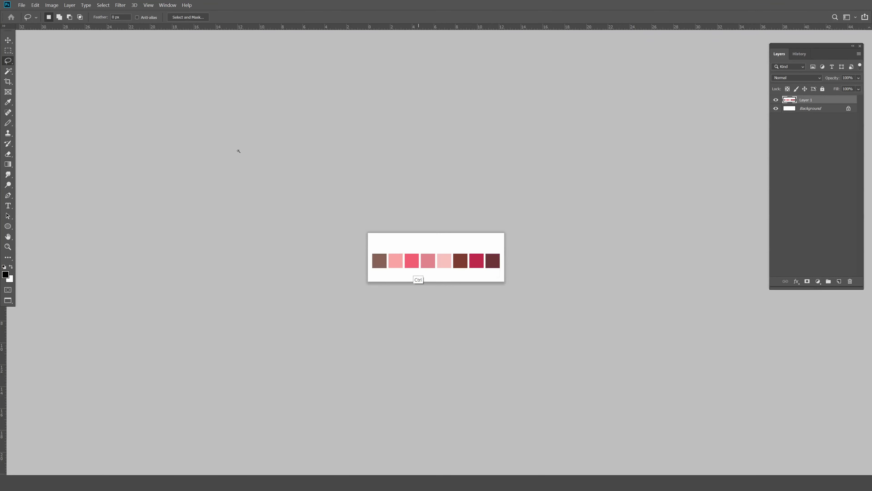
{"action": "key", "text": "ctrl+plus"}
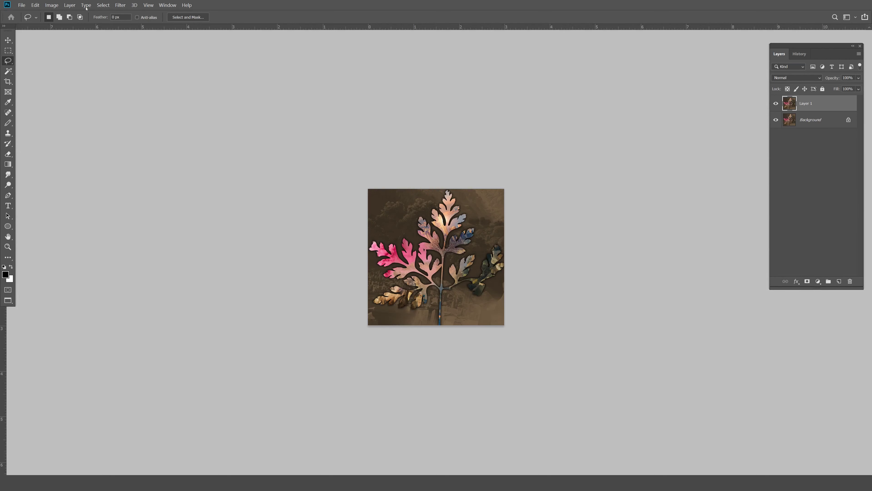
- Switch to opposite colors.tif and zoom in on the colour wheel
{"action": "left_click", "coordinate": [167, 4]}
{"action": "left_click", "coordinate": [185, 299]}
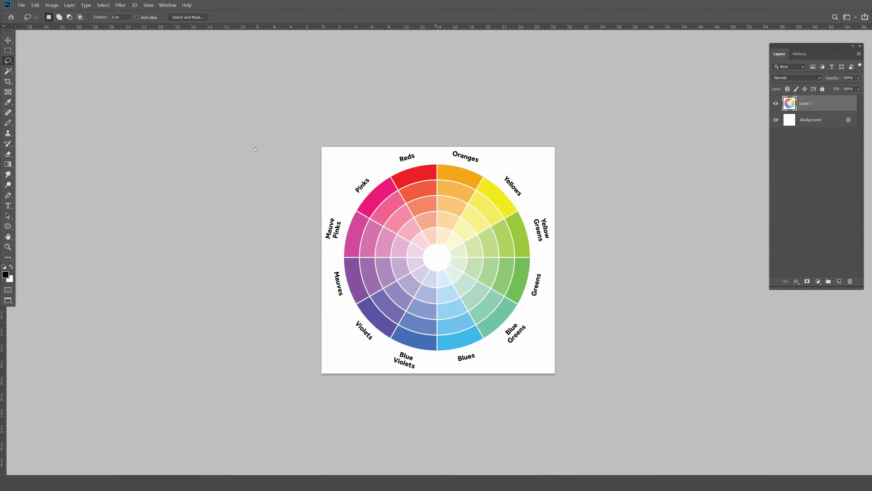
{"action": "key", "text": "ctrl+plus"}
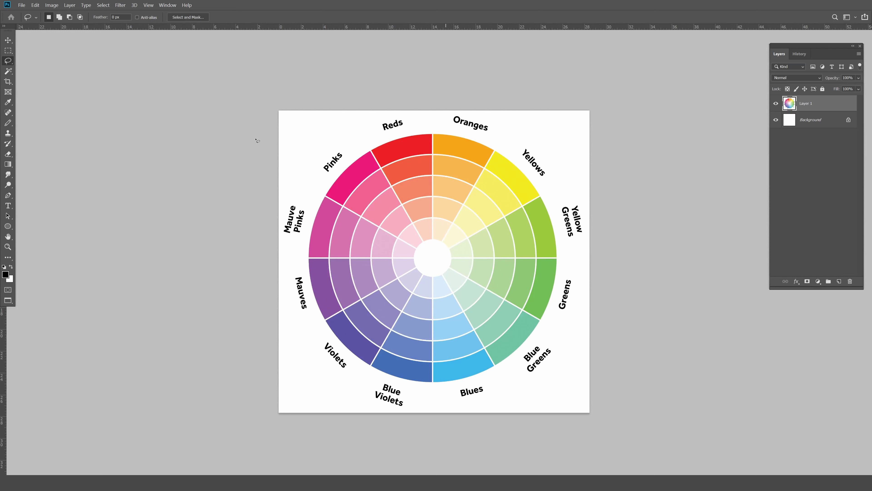
- On a new layer, pencil-circle the Yellows, Violets, Reds and Blues segments in black
{"action": "key", "text": "ctrl+shift+alt+n"}
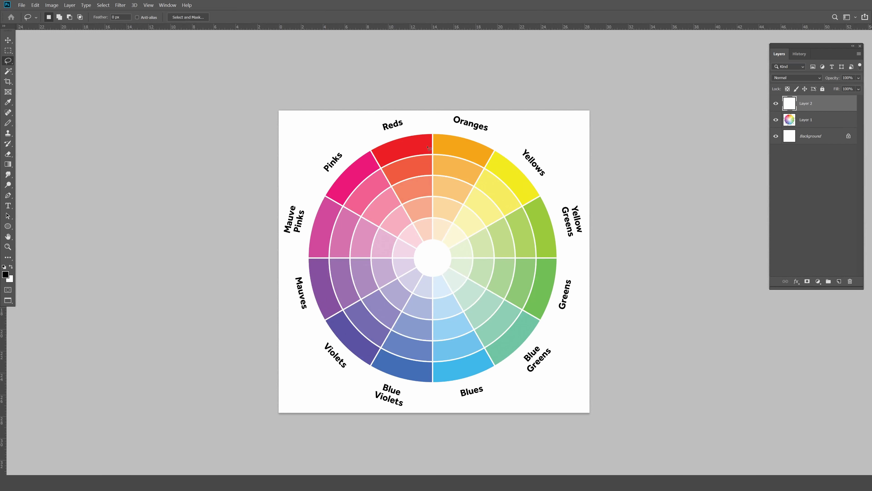
{"action": "key", "text": "b"}
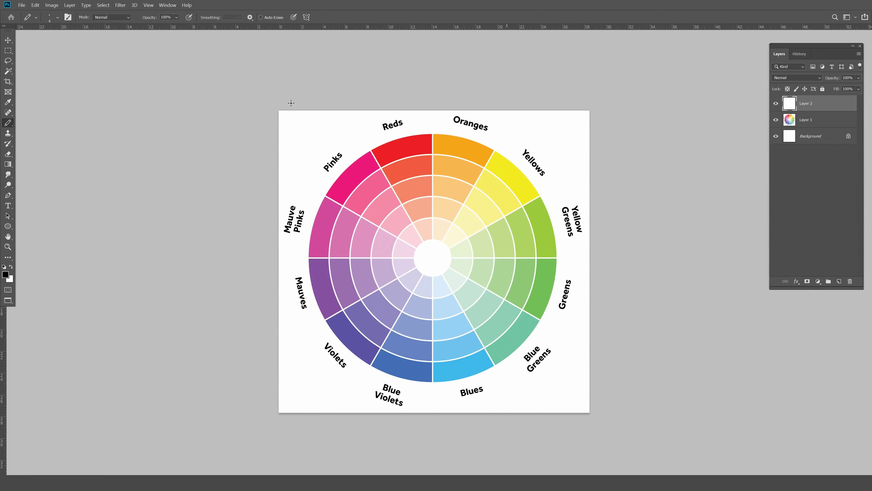
{"action": "left_click_drag", "start_coordinate": [495, 168], "coordinate": [516, 195]}
{"action": "mouse_move", "coordinate": [491, 163]}
{"action": "left_mouse_down"}
{"action": "mouse_move", "coordinate": [514, 191]}
{"action": "mouse_move", "coordinate": [510, 178]}
{"action": "left_mouse_up"}
{"action": "mouse_move", "coordinate": [339, 319]}
{"action": "left_mouse_down"}
{"action": "mouse_move", "coordinate": [369, 360]}
{"action": "mouse_move", "coordinate": [348, 326]}
{"action": "mouse_move", "coordinate": [363, 348]}
{"action": "left_mouse_up"}
{"action": "left_click_drag", "start_coordinate": [366, 309], "coordinate": [364, 315]}
{"action": "left_click_drag", "start_coordinate": [495, 187], "coordinate": [481, 201]}
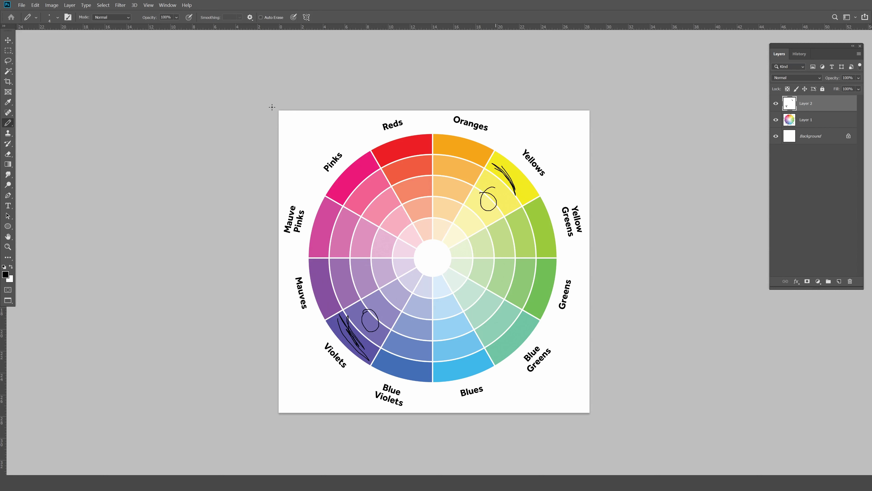
{"action": "left_click_drag", "start_coordinate": [397, 147], "coordinate": [398, 146]}
{"action": "left_click_drag", "start_coordinate": [455, 354], "coordinate": [453, 358]}
- Draw an arrowed Reds-to-Blues line, circle Pinks and Blue Greens tints, then close
{"action": "left_click_drag", "start_coordinate": [398, 154], "coordinate": [458, 371]}
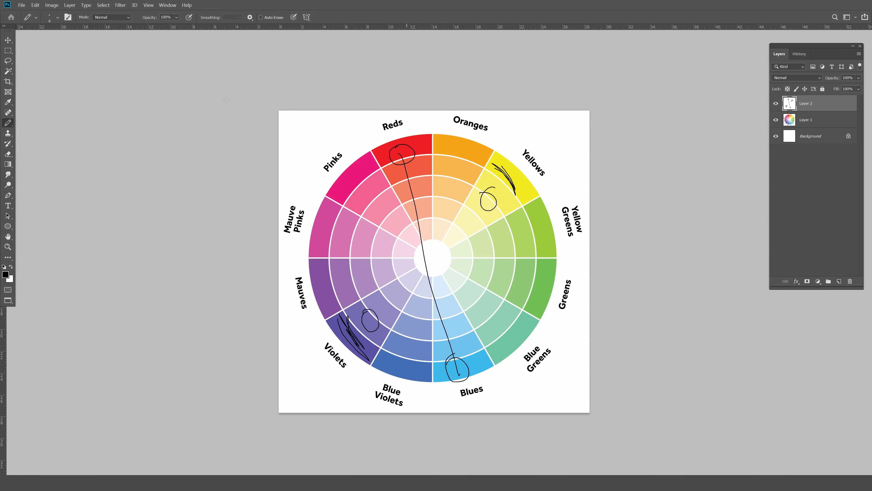
{"action": "left_click_drag", "start_coordinate": [387, 179], "coordinate": [416, 184]}
{"action": "left_click_drag", "start_coordinate": [435, 337], "coordinate": [459, 335]}
{"action": "left_click_drag", "start_coordinate": [508, 332], "coordinate": [509, 324]}
{"action": "left_click_drag", "start_coordinate": [359, 172], "coordinate": [365, 179]}
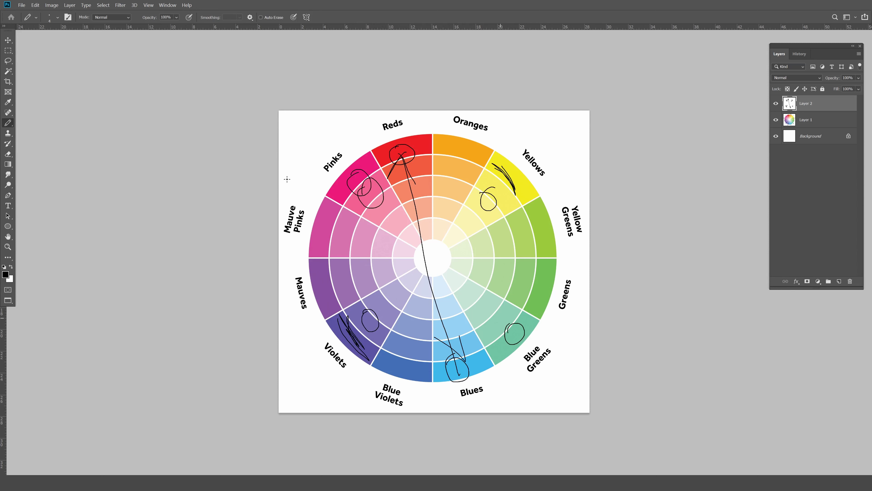
{"action": "left_click_drag", "start_coordinate": [471, 309], "coordinate": [491, 298]}
{"action": "key", "text": "ctrl+w"}
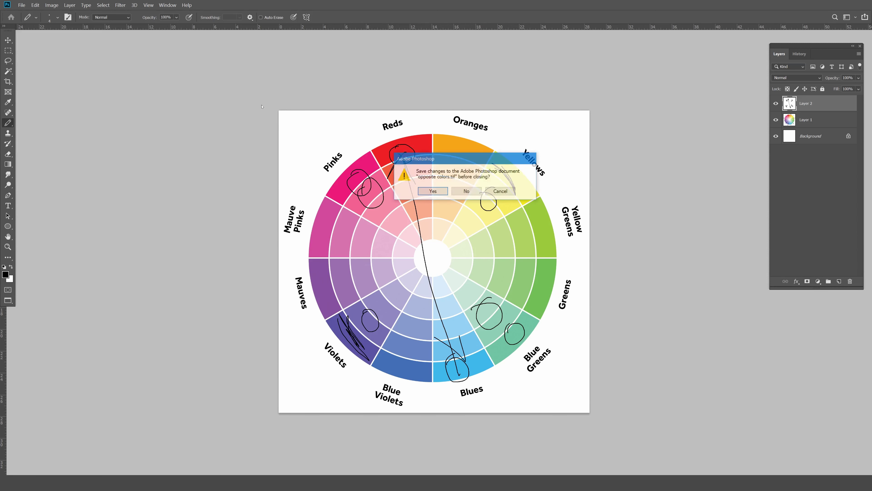
- Discard the wheel markings and bring up the zoomed-in Contrast element.tif leaf image
{"action": "left_click", "coordinate": [465, 191]}
{"action": "left_click", "coordinate": [167, 5]}
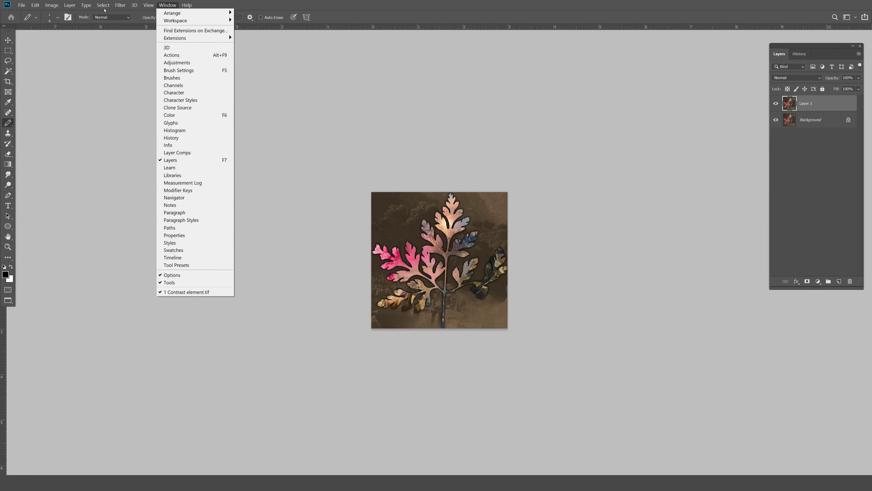
{"action": "key", "text": "Return"}
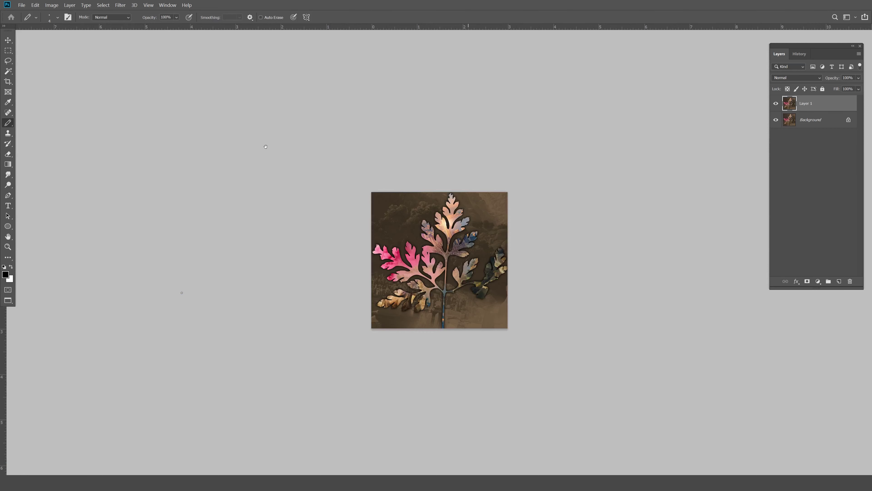
{"action": "scroll", "coordinate": [256, 148], "scroll_direction": "right", "scroll_amount": 1}
{"action": "key", "text": "ctrl+plus"}
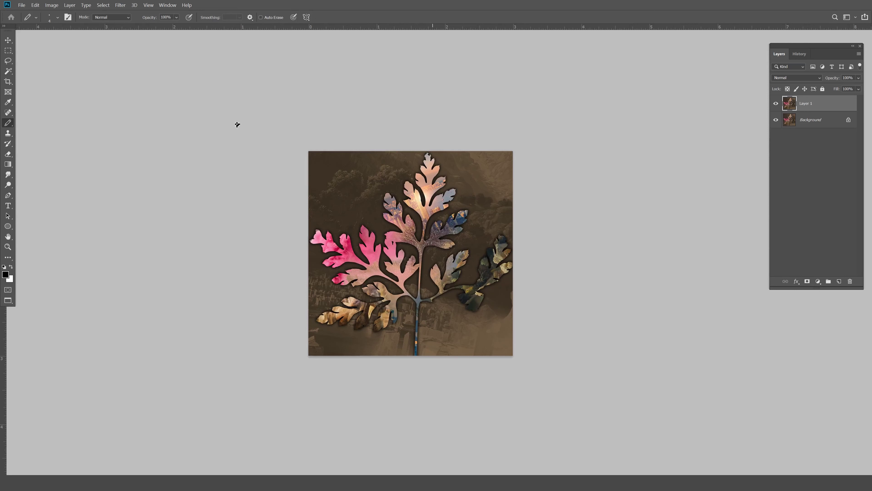
{"action": "key", "text": "l"}
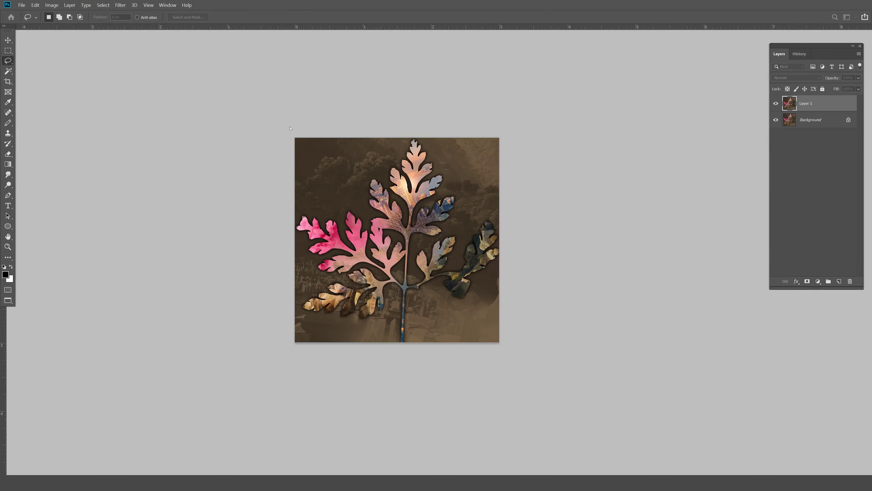
{"action": "key", "text": "ctrl+alt+c"}
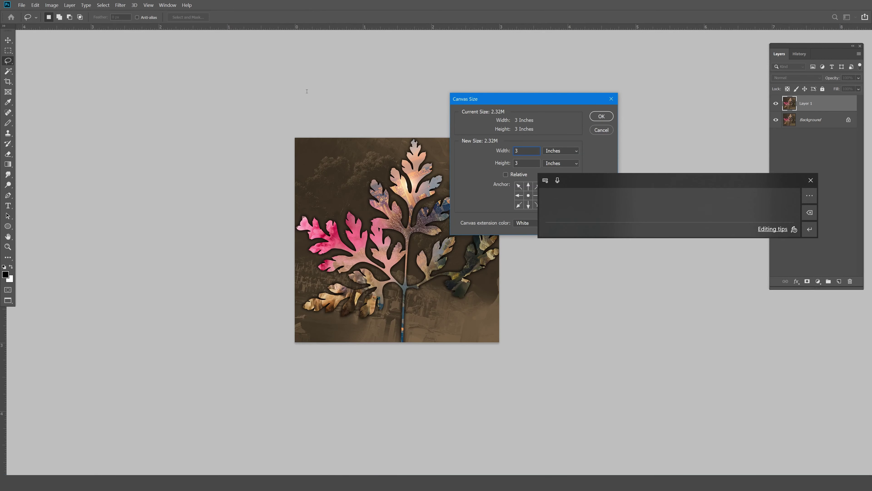
- Widen the leaf canvas to 3.1 inches with a white extension border
{"action": "type", "text": ".1"}
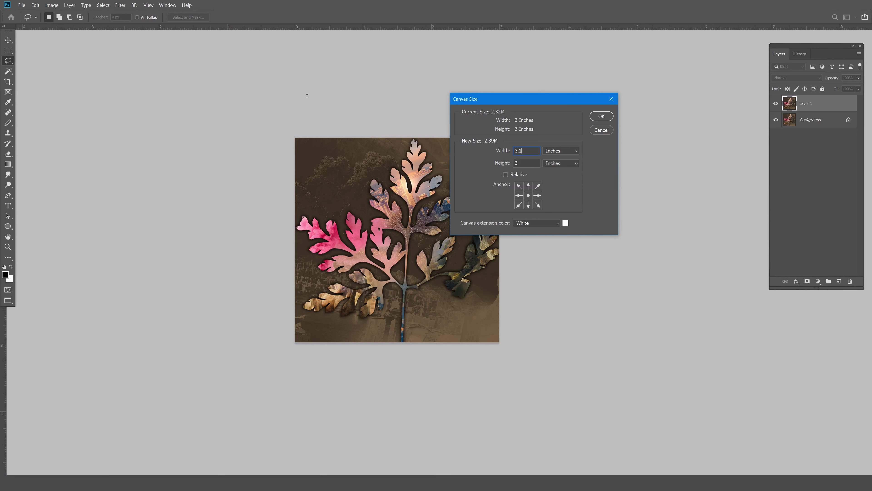
{"action": "type", "text": ".1"}
{"action": "key", "text": "Return"}
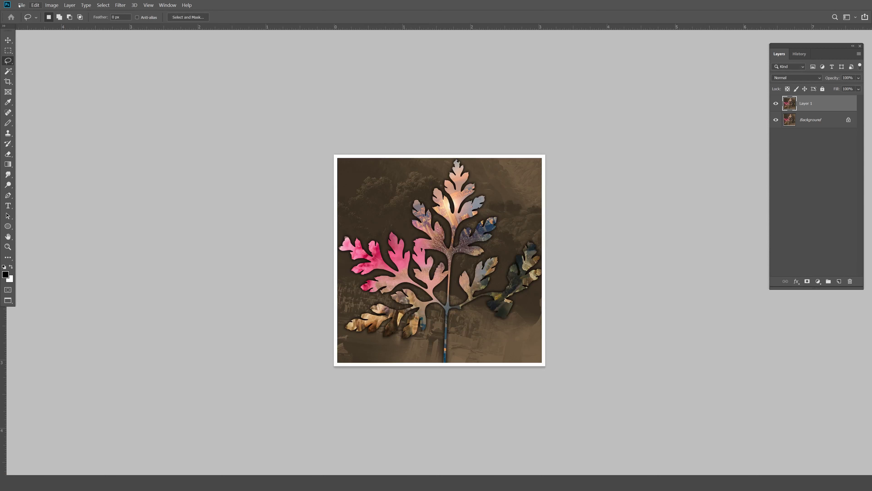
{"action": "left_click", "coordinate": [35, 5]}
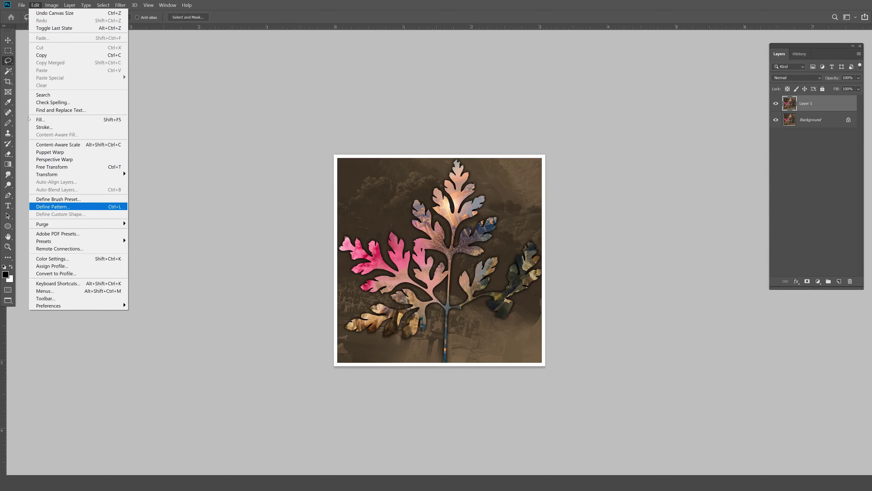
- Define the leaf as the Contrast element.tif pattern and add it as a 100% Pattern Fill layer
{"action": "key", "text": "Return"}
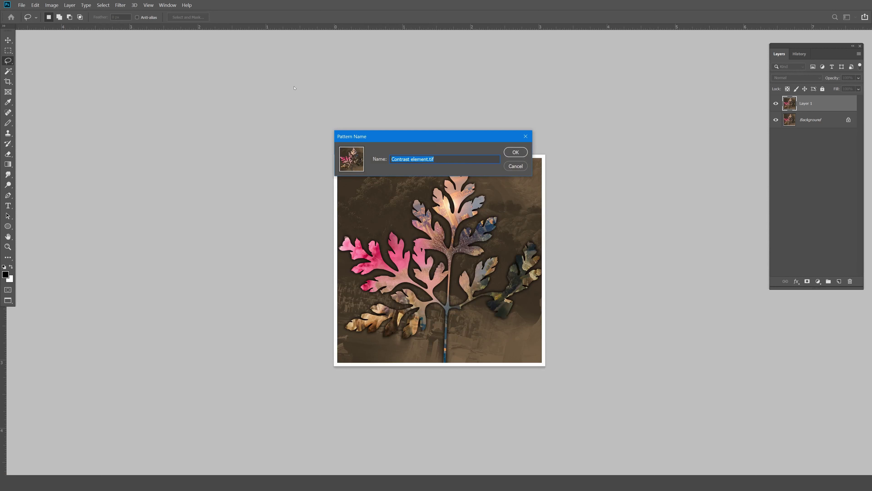
{"action": "key", "text": "Return"}
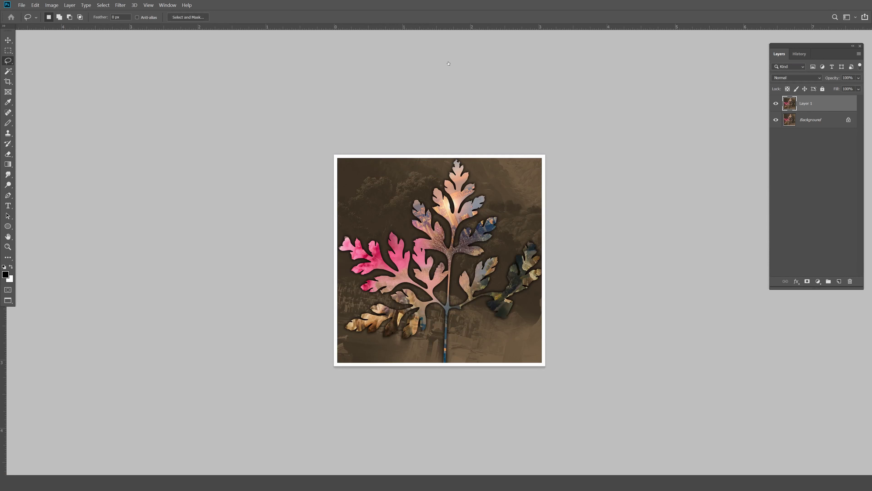
{"action": "key", "text": "ctrl+comma"}
{"action": "key", "text": "alt+bracketleft"}
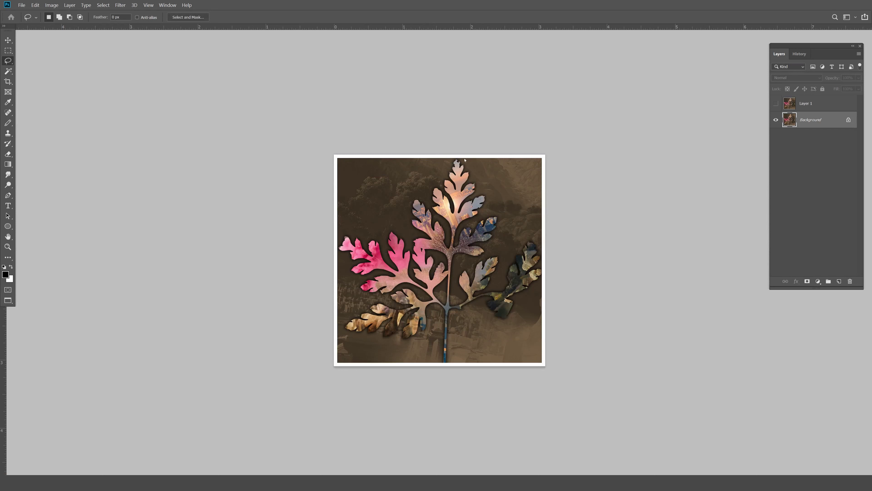
{"action": "left_click", "coordinate": [818, 281]}
{"action": "left_click", "coordinate": [819, 304]}
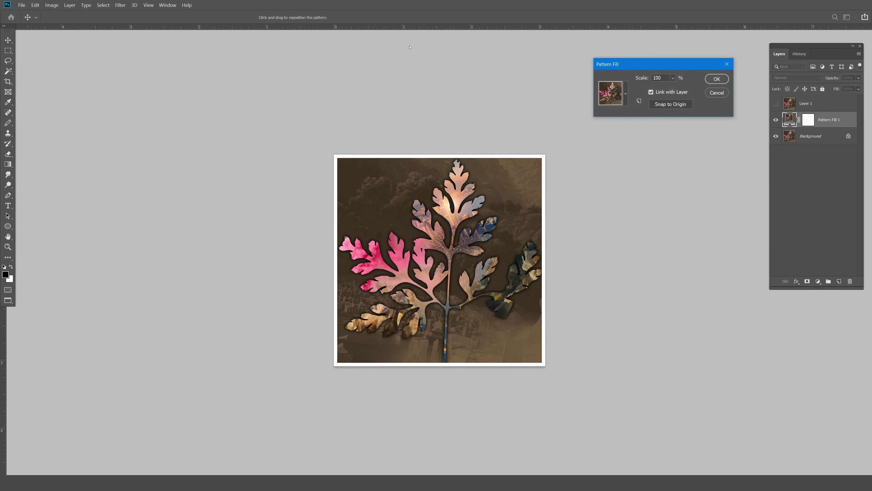
{"action": "key", "text": "l"}
{"action": "key", "text": "Return"}
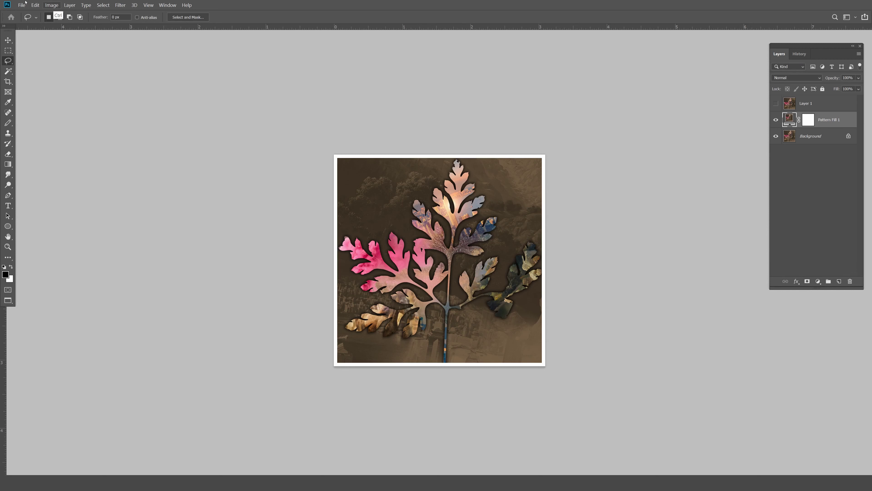
{"action": "left_click", "coordinate": [52, 5]}
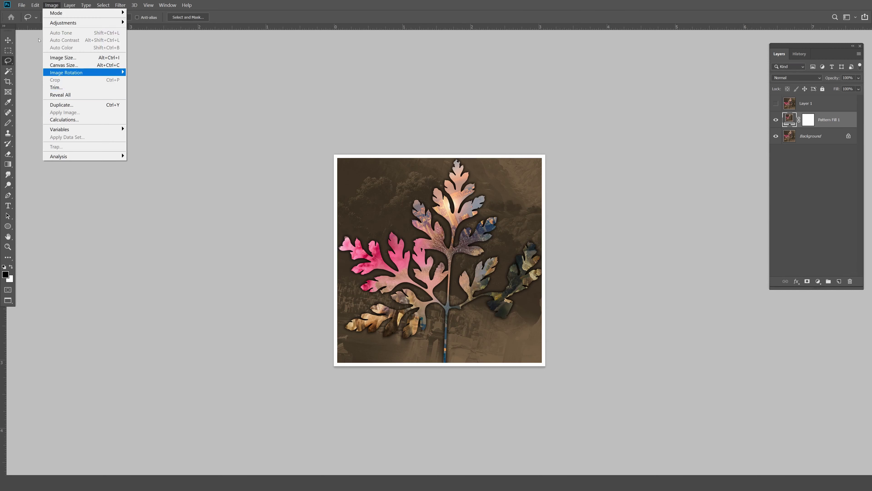
- Set canvas width and height to 900 percent, then zoom out to see the tile grid
{"action": "left_click", "coordinate": [63, 65]}
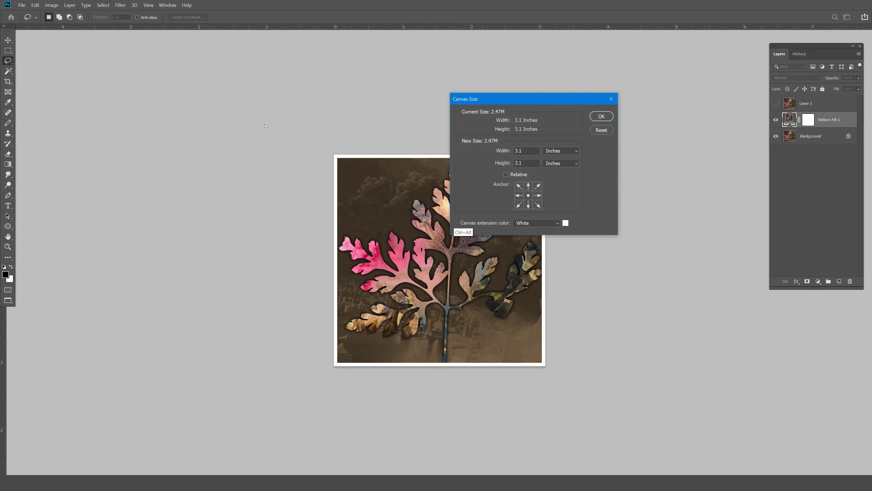
{"action": "key", "text": "alt+Down"}
{"action": "key", "text": "Up"}
{"action": "key", "text": "Up"}
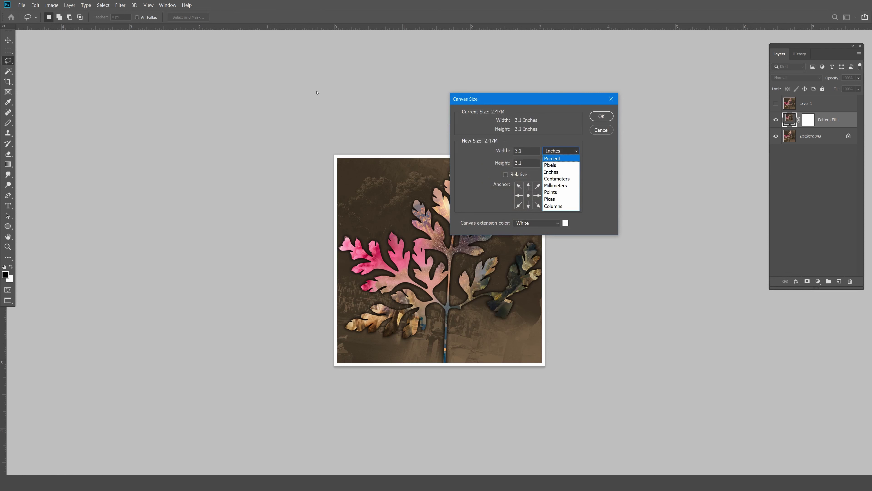
{"action": "key", "text": "Return"}
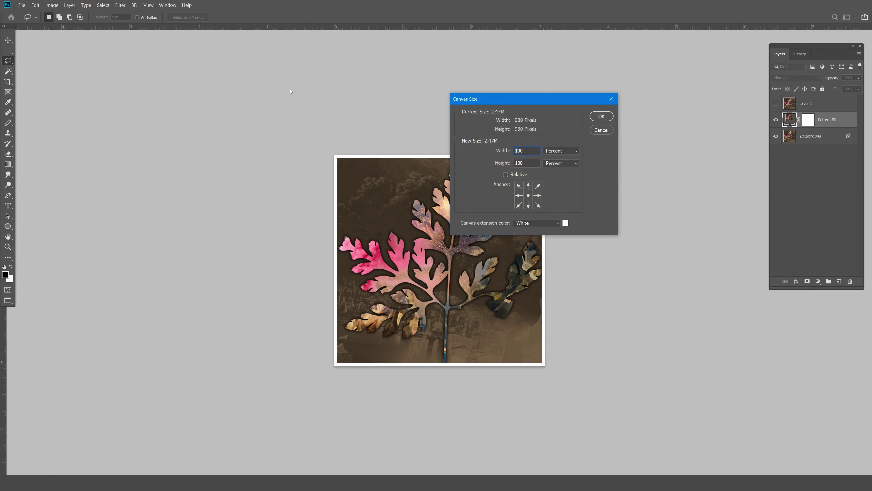
{"action": "key", "text": "shift+Tab"}
{"action": "type", "text": "900900"}
{"action": "key", "text": "Return"}
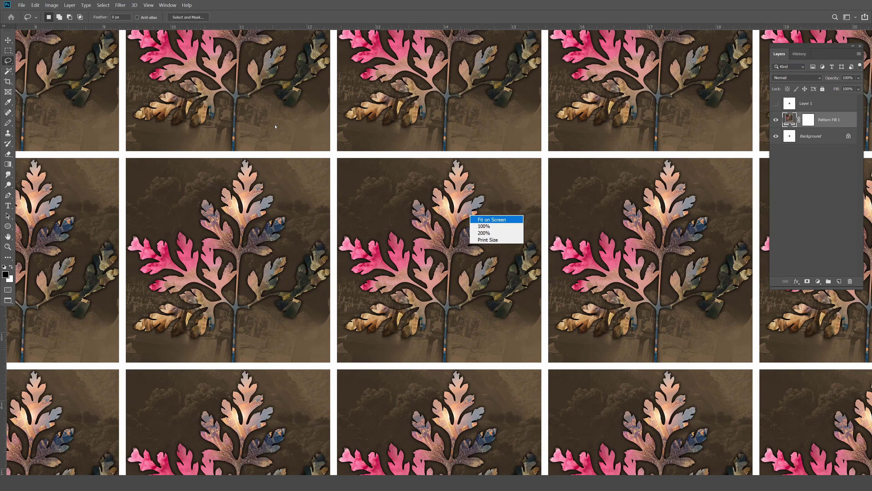
{"action": "key", "text": "ctrl+0"}
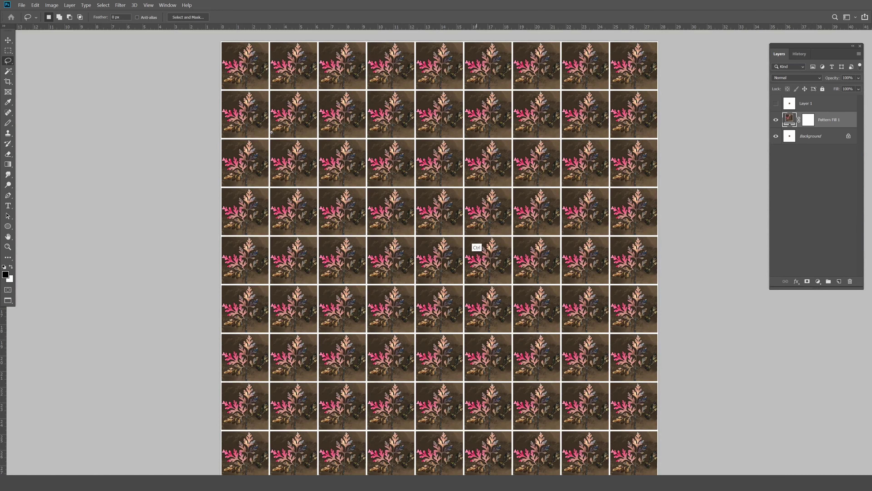
{"action": "key", "text": "ctrl+minus"}
{"action": "scroll", "coordinate": [467, 256], "scroll_direction": "up", "scroll_amount": 1}
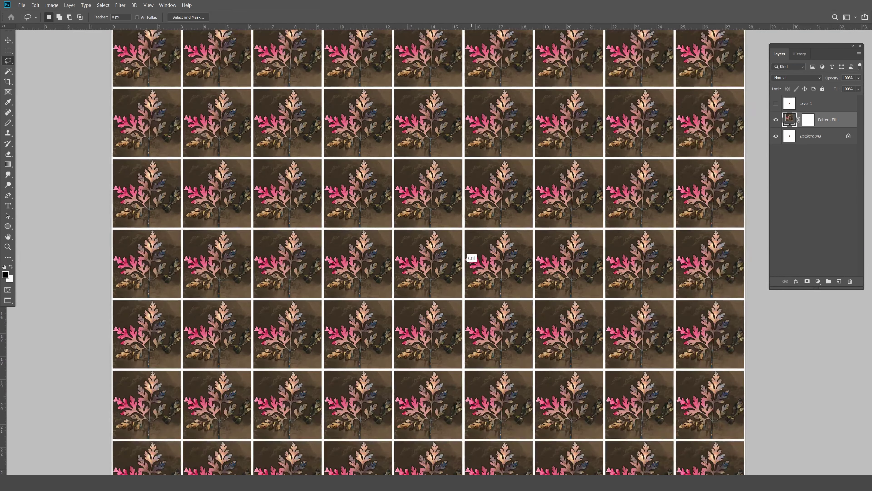
{"action": "scroll", "coordinate": [472, 256], "scroll_direction": "down", "scroll_amount": 1}
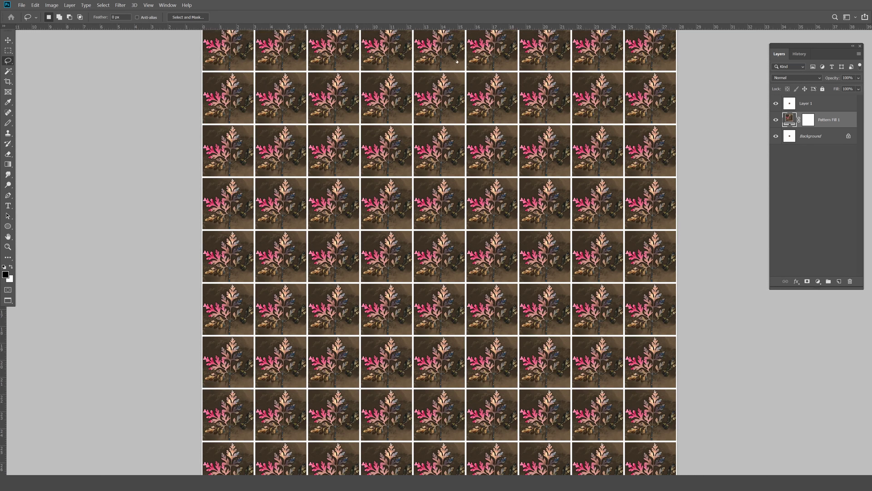
- Move the Layer 1 leaf tile into alignment with a grid cell
{"action": "key", "text": "alt+bracketright"}
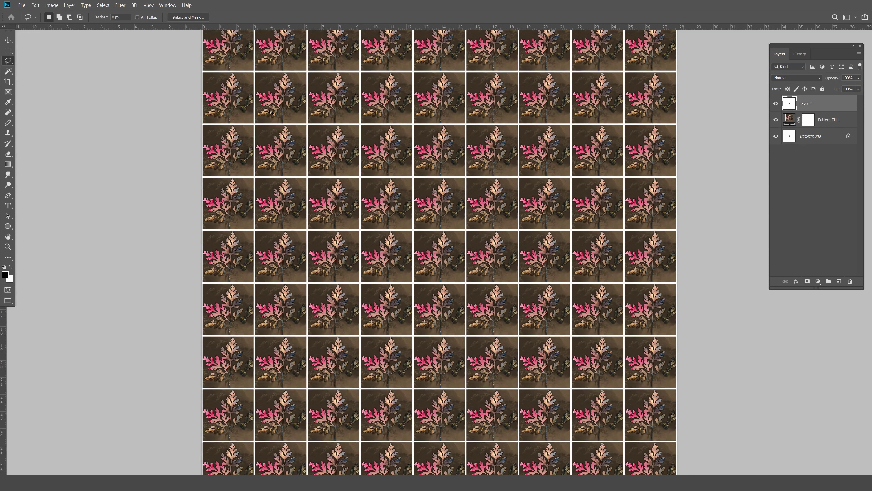
{"action": "key", "text": "v"}
{"action": "left_click_drag", "start_coordinate": [443, 206], "coordinate": [461, 191]}
{"action": "scroll", "coordinate": [262, 145], "scroll_direction": "up", "scroll_amount": 3}
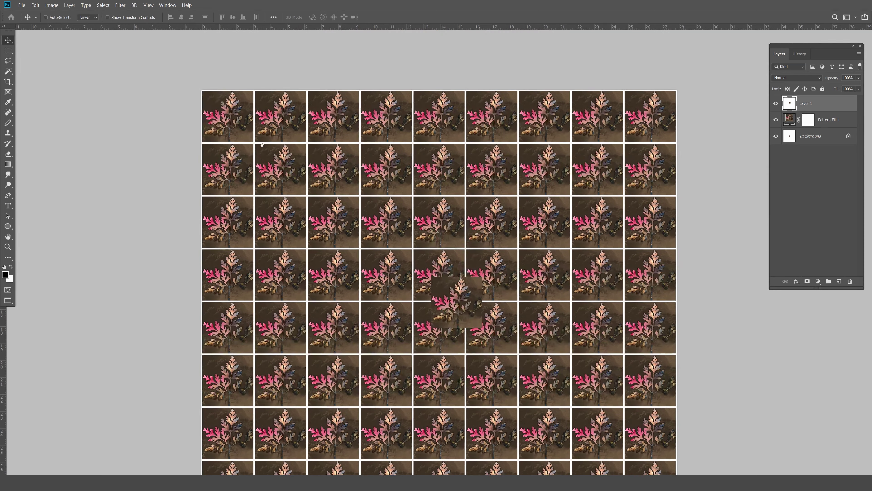
{"action": "left_click_drag", "start_coordinate": [433, 302], "coordinate": [361, 224]}
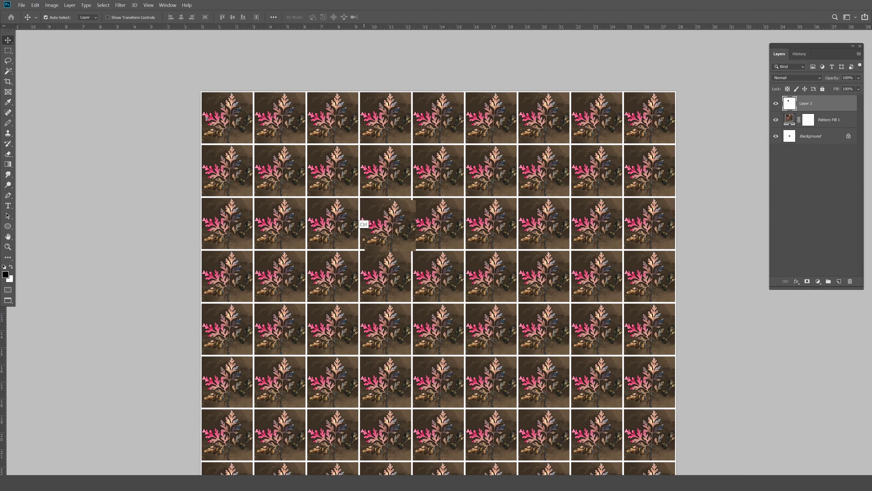
{"action": "scroll", "coordinate": [372, 227], "scroll_direction": "up", "scroll_amount": 3}
{"action": "scroll", "coordinate": [378, 229], "scroll_direction": "up", "scroll_amount": 2}
{"action": "scroll", "coordinate": [383, 226], "scroll_direction": "up", "scroll_amount": 3}
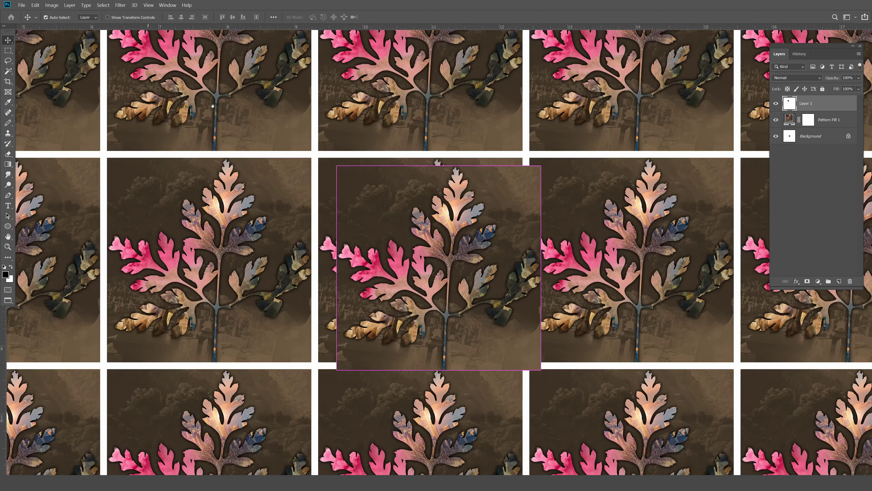
{"action": "left_click_drag", "start_coordinate": [369, 172], "coordinate": [351, 164]}
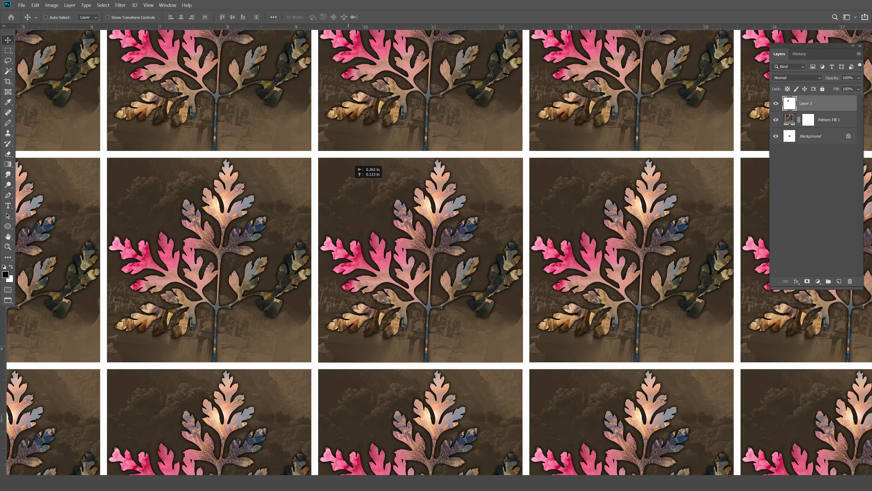
{"action": "scroll", "coordinate": [423, 275], "scroll_direction": "down", "scroll_amount": 2}
{"action": "scroll", "coordinate": [424, 274], "scroll_direction": "down", "scroll_amount": 1}
- Scale the leaf tile to about 203% so it covers four small tiles
{"action": "key", "text": "ctrl+t"}
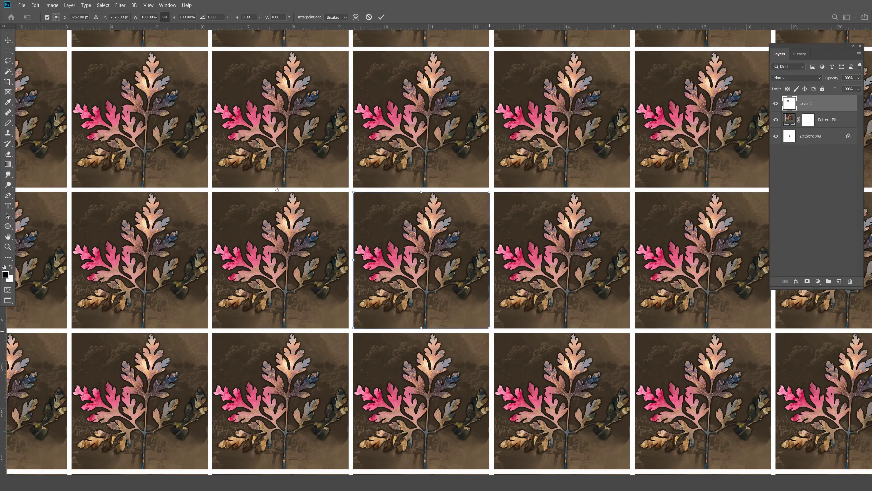
{"action": "left_click_drag", "start_coordinate": [277, 190], "coordinate": [234, 76]}
{"action": "left_click_drag", "start_coordinate": [446, 214], "coordinate": [587, 354]}
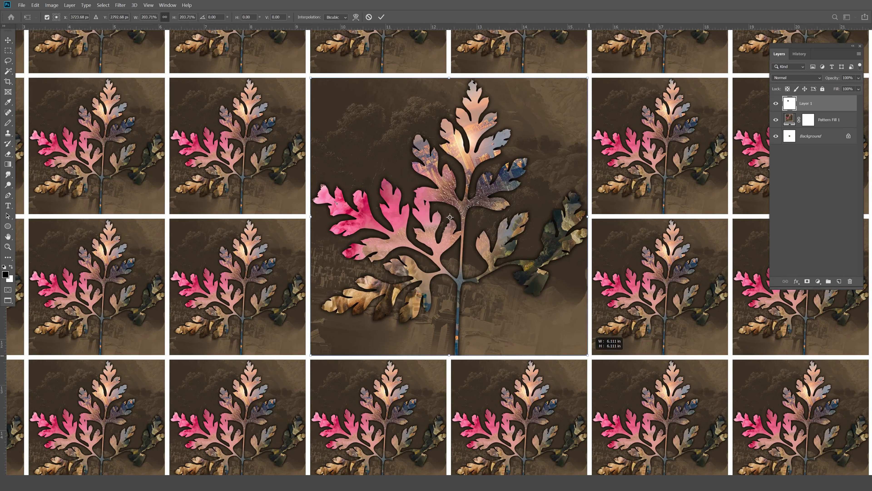
{"action": "key", "text": "Return"}
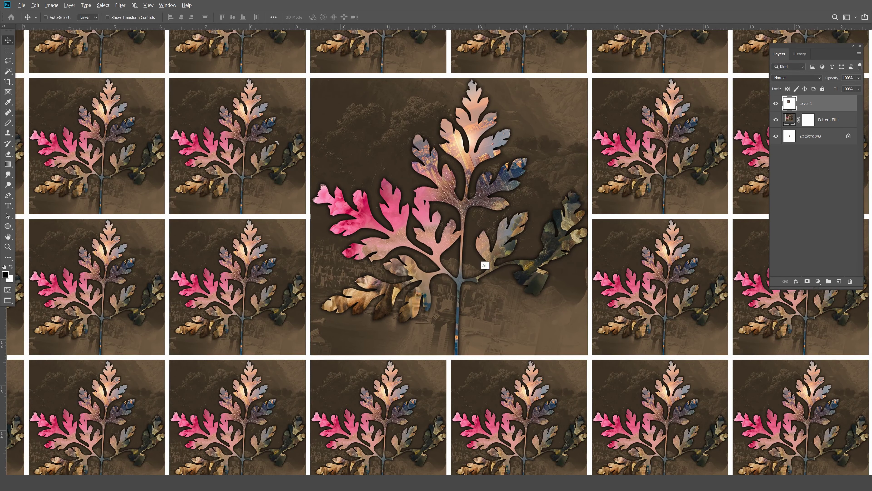
{"action": "scroll", "coordinate": [481, 259], "scroll_direction": "down", "scroll_amount": 3}
{"action": "scroll", "coordinate": [481, 260], "scroll_direction": "down", "scroll_amount": 2}
{"action": "scroll", "coordinate": [246, 107], "scroll_direction": "down", "scroll_amount": 2}
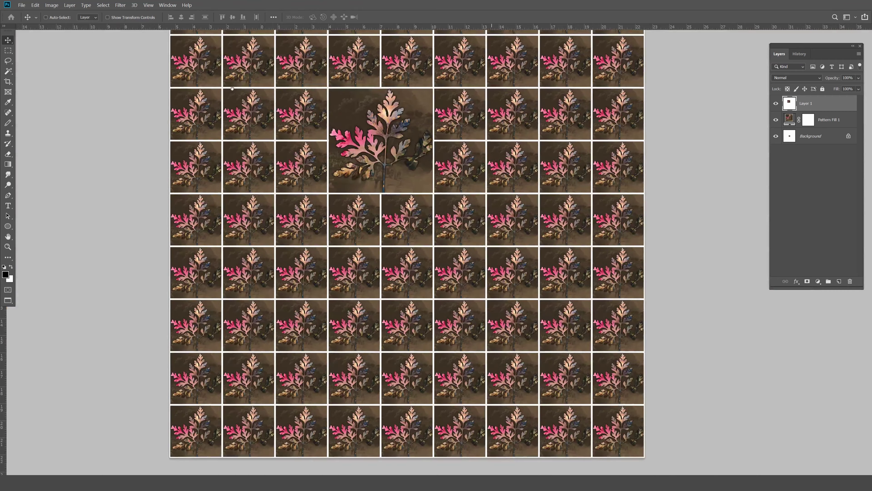
{"action": "scroll", "coordinate": [240, 103], "scroll_direction": "down", "scroll_amount": 2}
{"action": "scroll", "coordinate": [234, 100], "scroll_direction": "up", "scroll_amount": 1}
- Duplicate the large leaf tile to the lower right and scale it to about 150%
{"action": "scroll", "coordinate": [234, 100], "scroll_direction": "up", "scroll_amount": 1}
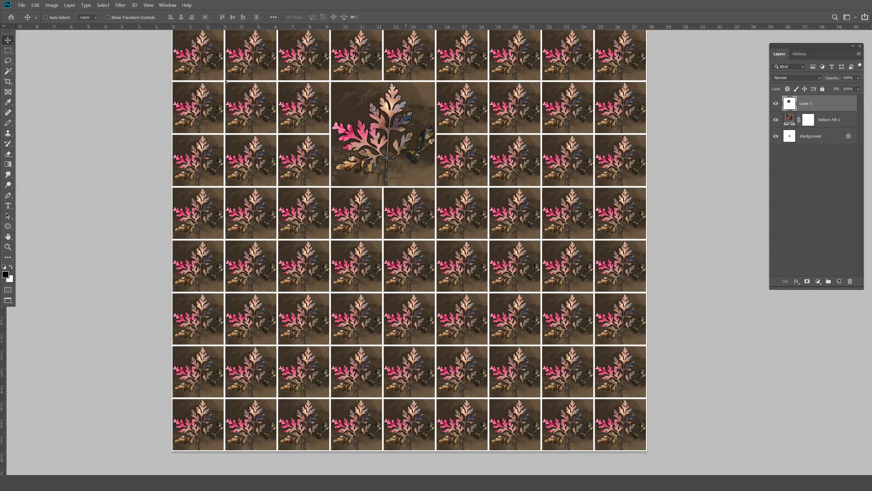
{"action": "mouse_move", "coordinate": [379, 140]}
{"action": "left_mouse_down"}
{"action": "mouse_move", "coordinate": [542, 347]}
{"action": "mouse_move", "coordinate": [504, 334]}
{"action": "mouse_move", "coordinate": [484, 351]}
{"action": "left_mouse_up"}
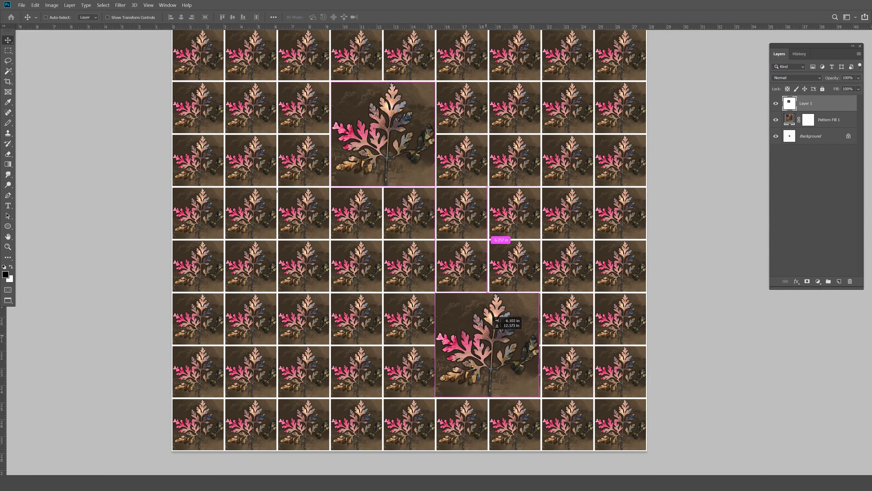
{"action": "key", "text": "ctrl+t"}
{"action": "left_click_drag", "start_coordinate": [540, 397], "coordinate": [593, 451]}
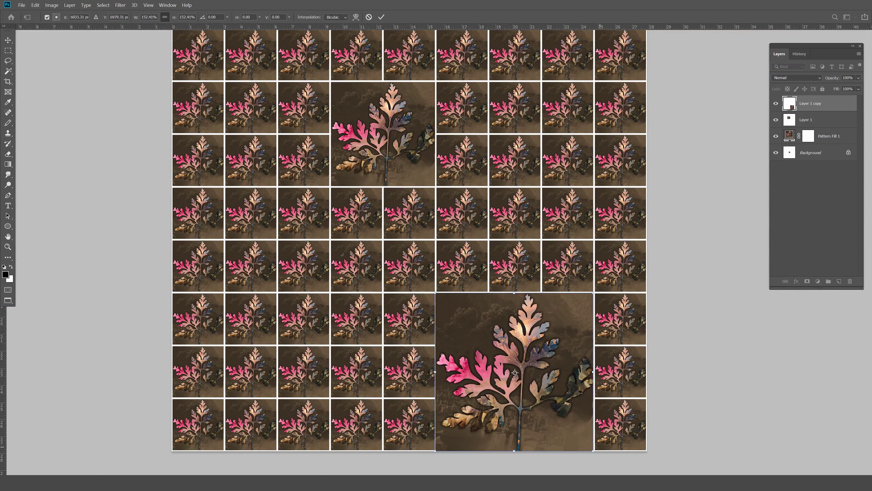
{"action": "key", "text": "Return"}
- Drop another copy of the large leaf tile at the left edge
{"action": "scroll", "coordinate": [519, 348], "scroll_direction": "down", "scroll_amount": 2}
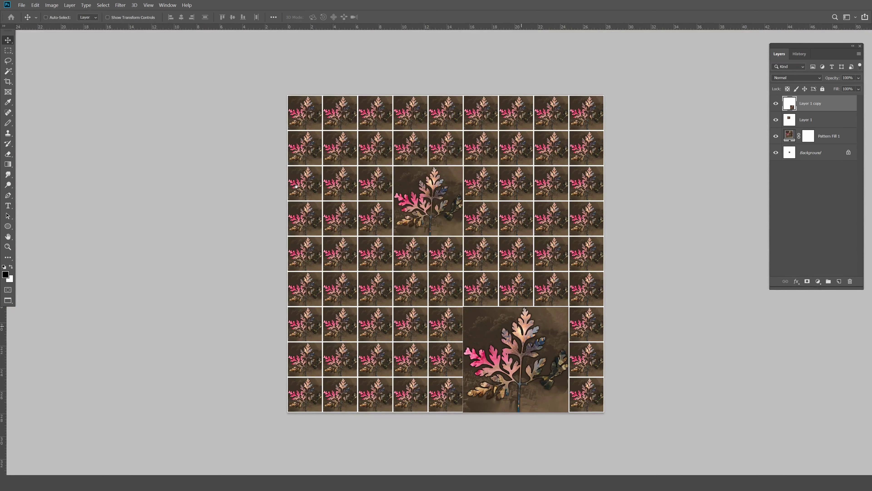
{"action": "left_click_drag", "start_coordinate": [516, 378], "coordinate": [342, 341]}
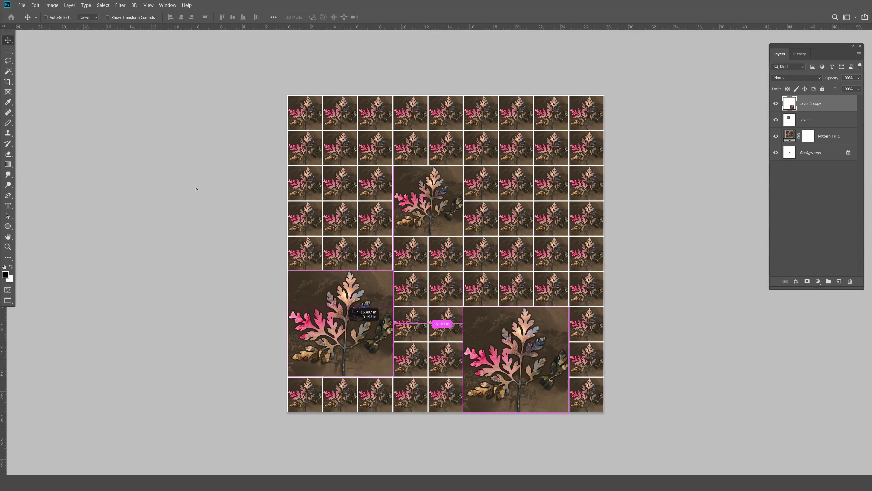
{"action": "left_click_drag", "start_coordinate": [196, 189], "coordinate": [196, 188]}
- Scale the left leaf copy to about 65.7% so it fills a two-by-two tile block
{"action": "key", "text": "ctrl+t"}
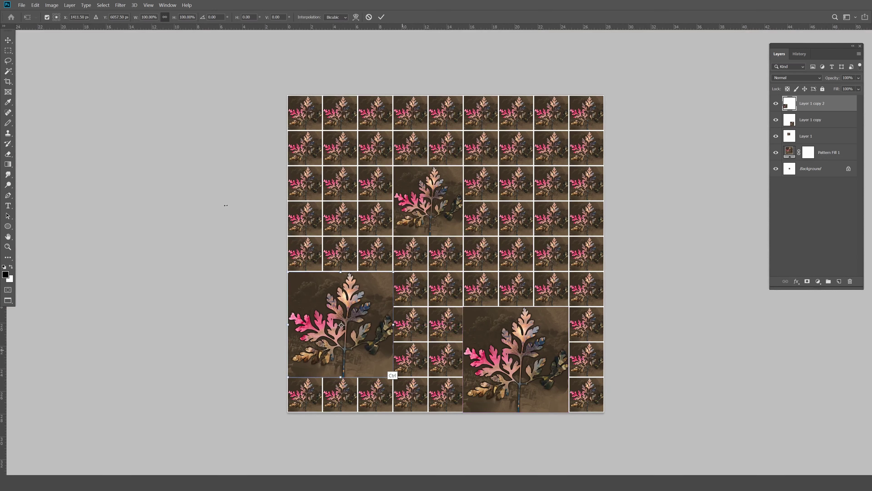
{"action": "left_click_drag", "start_coordinate": [393, 377], "coordinate": [356, 340]}
{"action": "key", "text": "ctrl+plus"}
{"action": "key", "text": "ctrl+plus"}
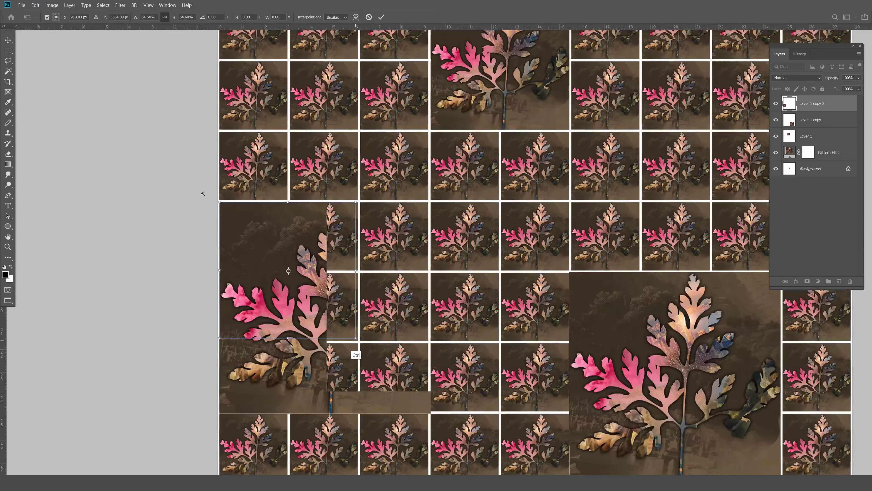
{"action": "key", "text": "ctrl+plus"}
{"action": "left_click_drag", "start_coordinate": [356, 337], "coordinate": [359, 340]}
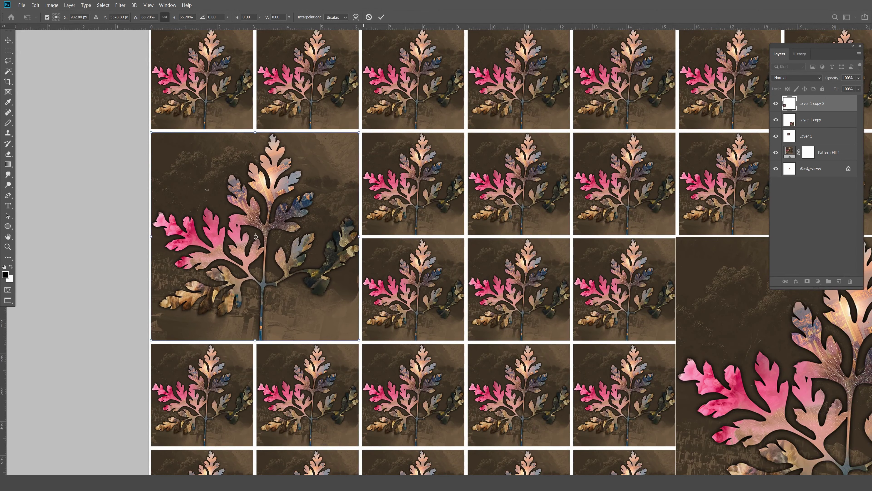
{"action": "key", "text": "Return"}
{"action": "key", "text": "ctrl+minus"}
{"action": "key", "text": "ctrl+minus"}
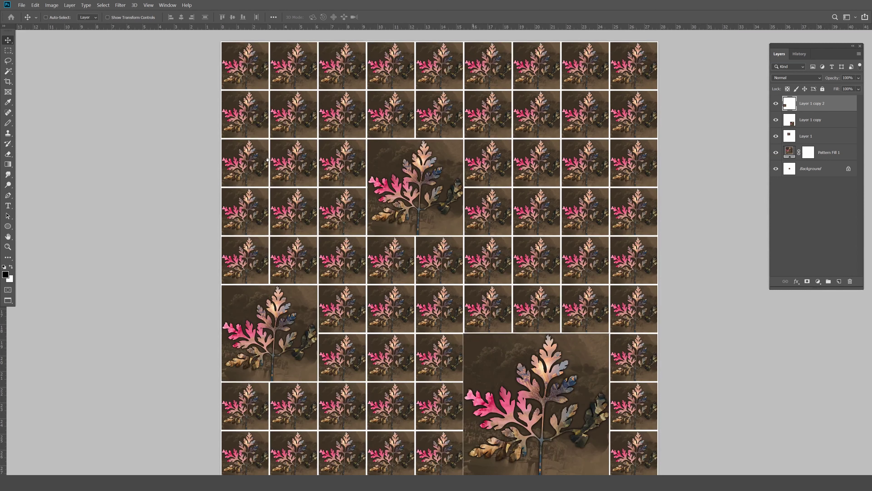
{"action": "left_click_drag", "start_coordinate": [268, 159], "coordinate": [259, 125]}
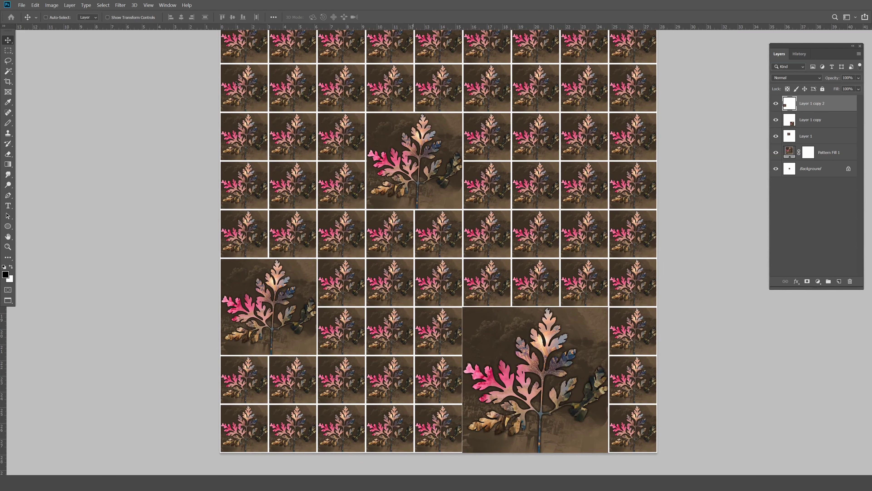
{"action": "scroll", "coordinate": [423, 257], "scroll_direction": "down", "scroll_amount": 1}
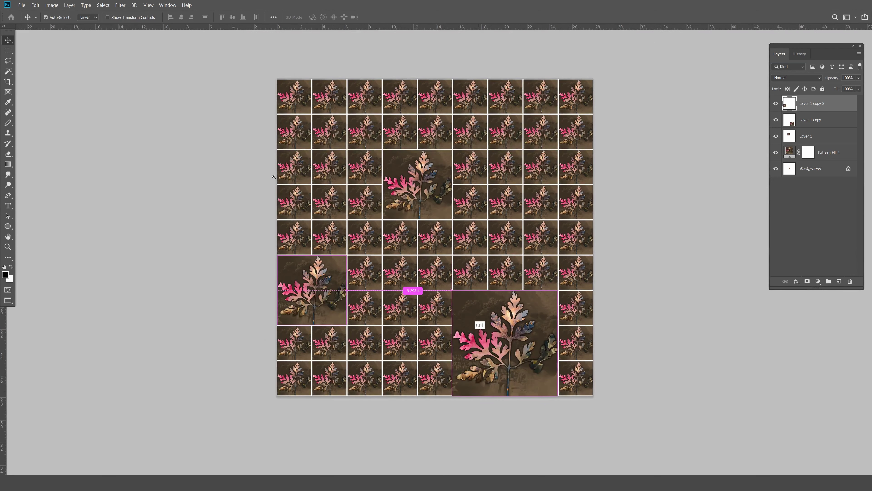
- Nudge the lower-right large leaf tile (Layer 1 copy) slightly right so it sits flush in the grid
{"action": "scroll", "coordinate": [413, 288], "scroll_direction": "up", "scroll_amount": 2}
{"action": "left_click", "coordinate": [470, 321], "text": "ctrl"}
{"action": "key", "text": "Right"}
{"action": "key", "text": "Right"}
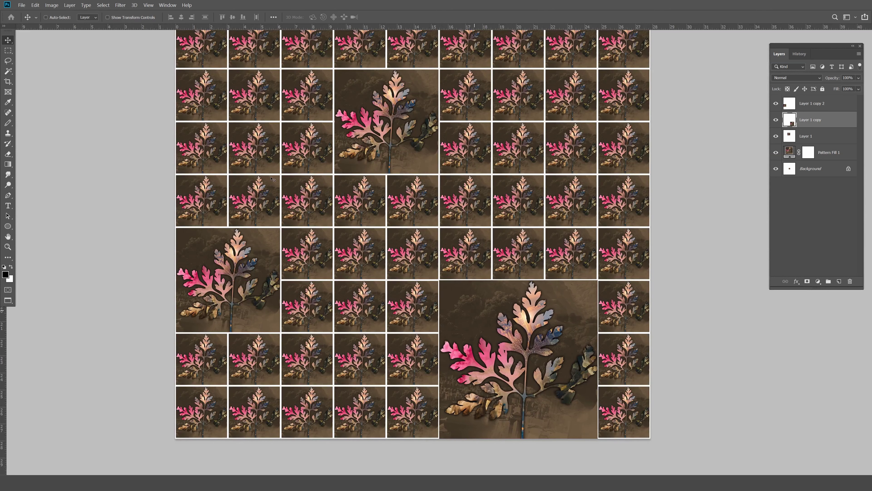
{"action": "key", "text": "Right"}
{"action": "key", "text": "Right"}
{"action": "key", "text": "Left"}
{"action": "key", "text": "Left"}
{"action": "key", "text": "Left"}
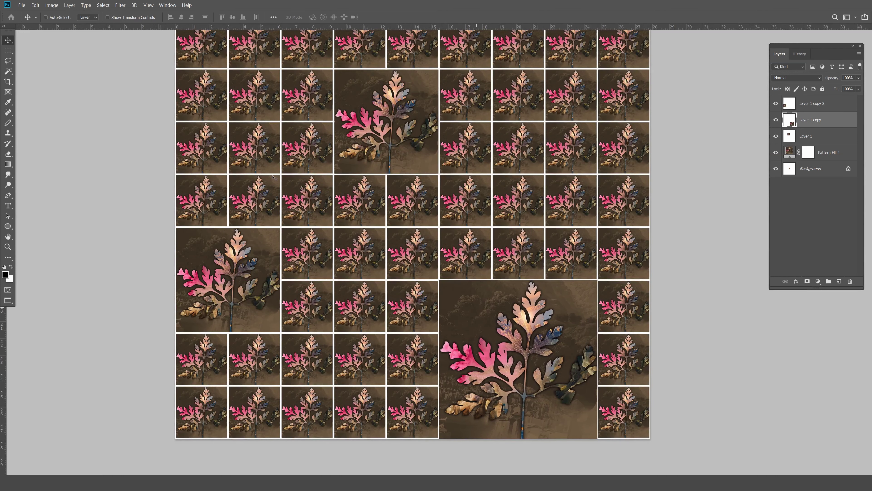
{"action": "scroll", "coordinate": [232, 133], "scroll_direction": "down", "scroll_amount": 1}
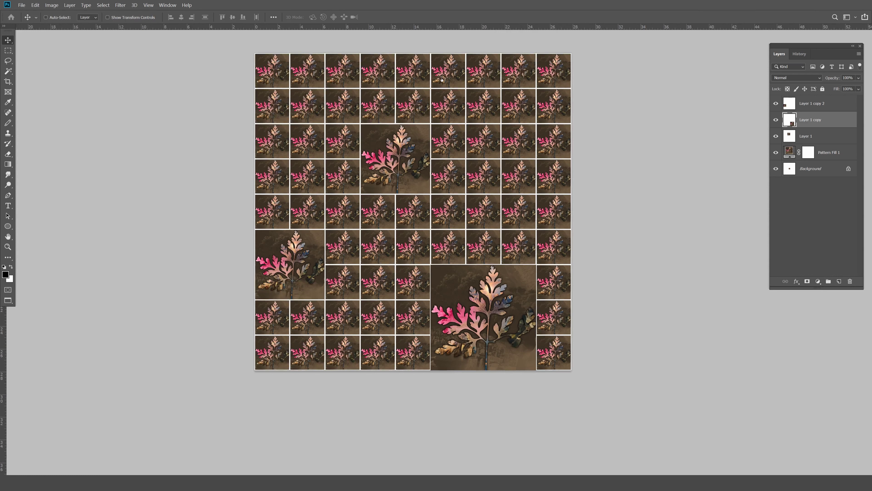
- Compare the grid with the large tiles hidden and shown, then lasso around the large leaves
{"action": "key", "text": "ctrl+comma"}
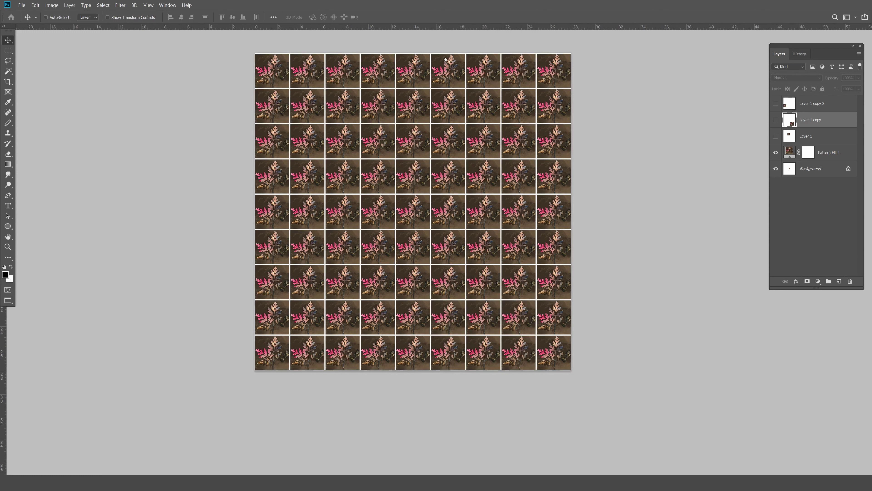
{"action": "key", "text": "ctrl+comma"}
{"action": "key", "text": "ctrl+comma"}
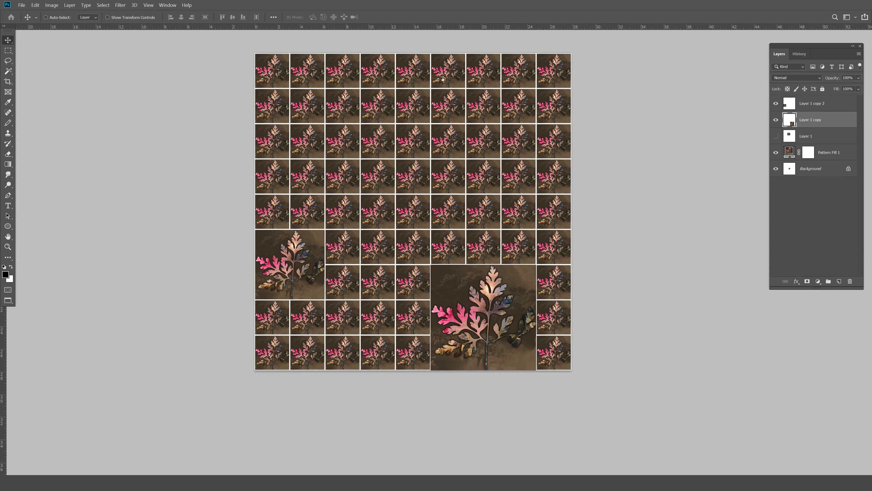
{"action": "key", "text": "ctrl+comma"}
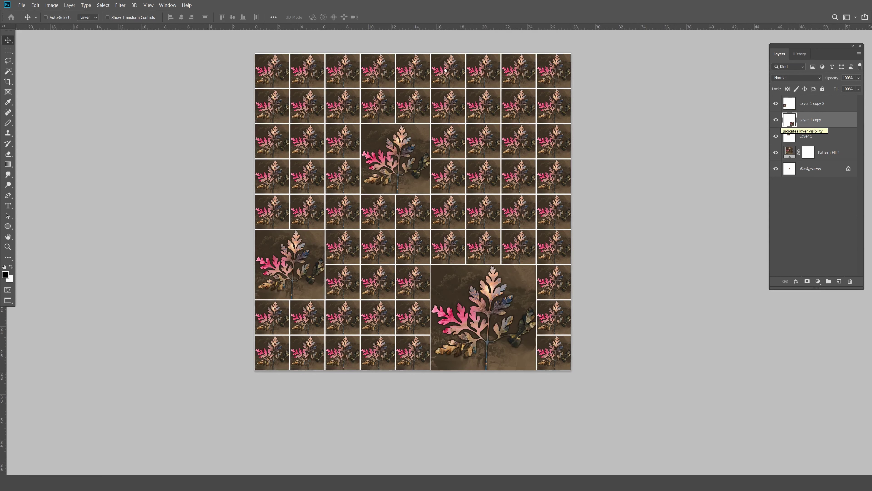
{"action": "key", "text": "ctrl+plus"}
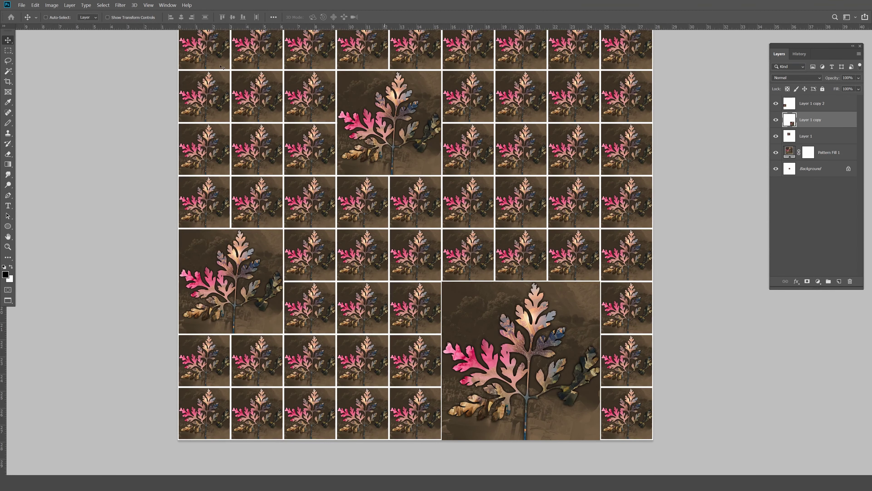
{"action": "key", "text": "l"}
{"action": "left_click_drag", "start_coordinate": [357, 90], "coordinate": [340, 114]}
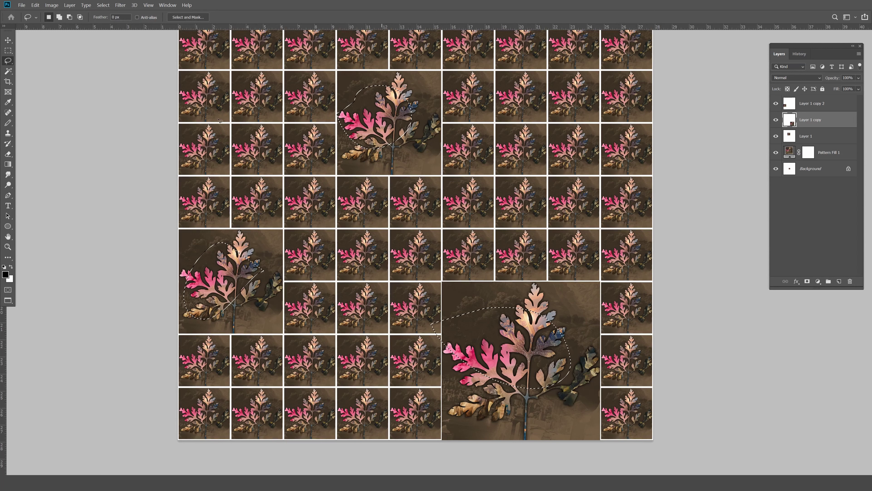
- Deselect the lasso outlines, dismiss the no-pixels warning, and target the Pattern Fill 1 layer
{"action": "key", "text": "ctrl+d"}
{"action": "key", "text": "ctrl+j"}
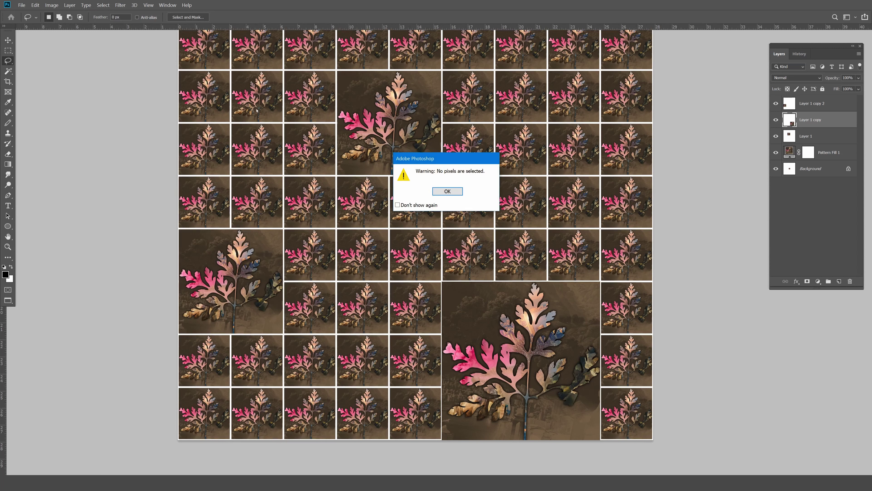
{"action": "key", "text": "Return"}
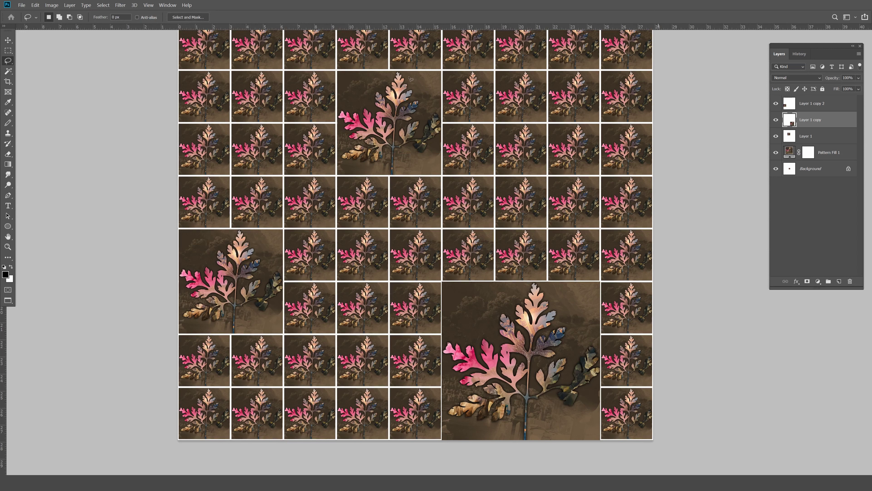
{"action": "key", "text": "alt+bracketleft"}
{"action": "key", "text": "alt+bracketleft"}
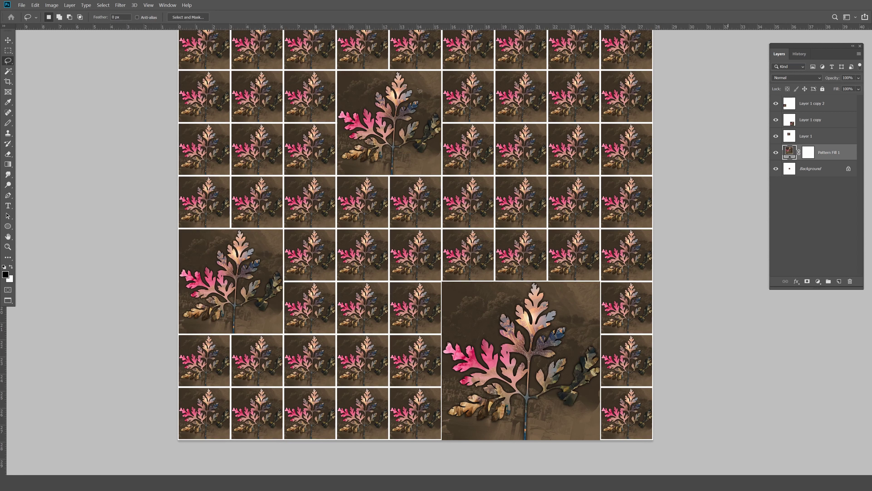
- Add a Color Lookup adjustment layer and try the Moonlight.3DL look on the tiles
{"action": "left_click", "coordinate": [818, 281]}
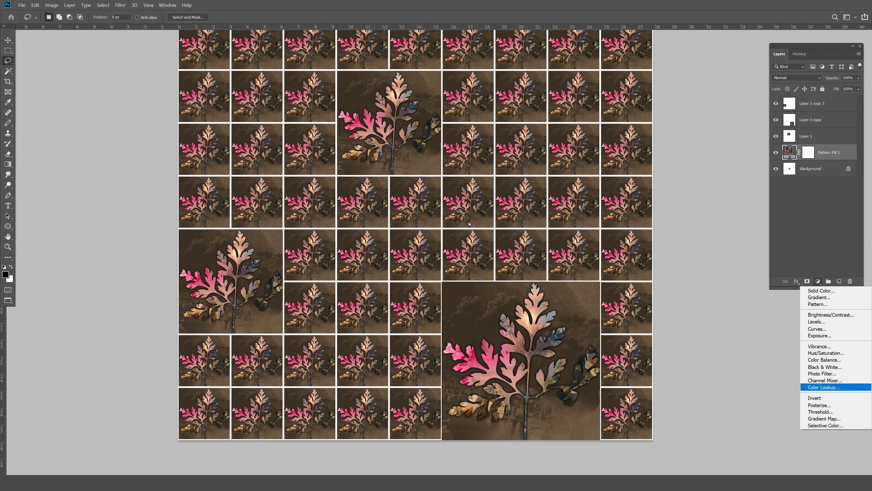
{"action": "left_click", "coordinate": [824, 387]}
{"action": "left_click", "coordinate": [679, 99]}
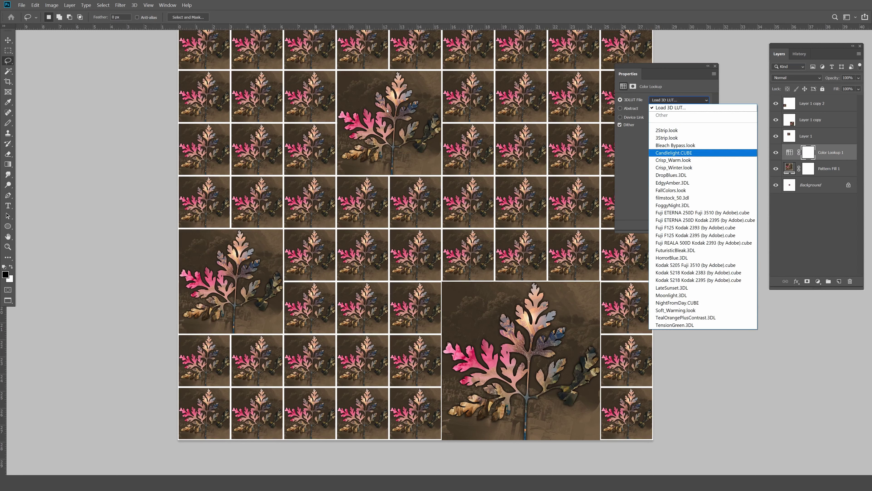
{"action": "key", "text": "Up"}
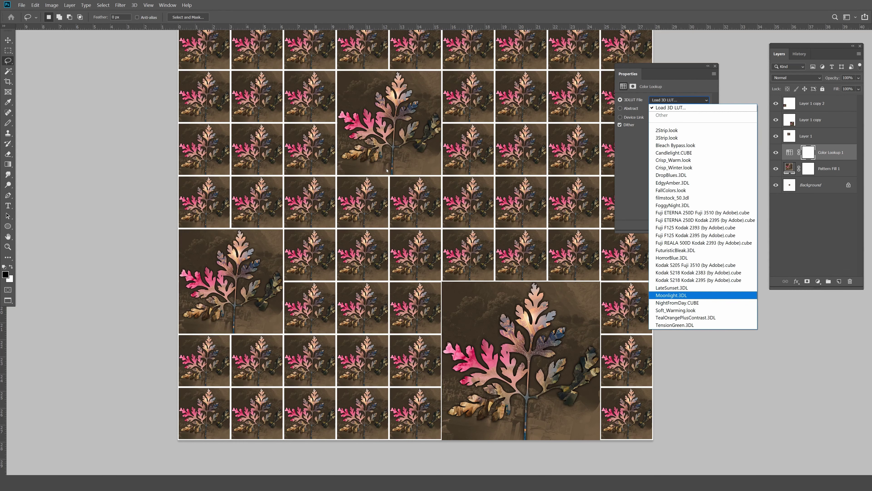
{"action": "key", "text": "Return"}
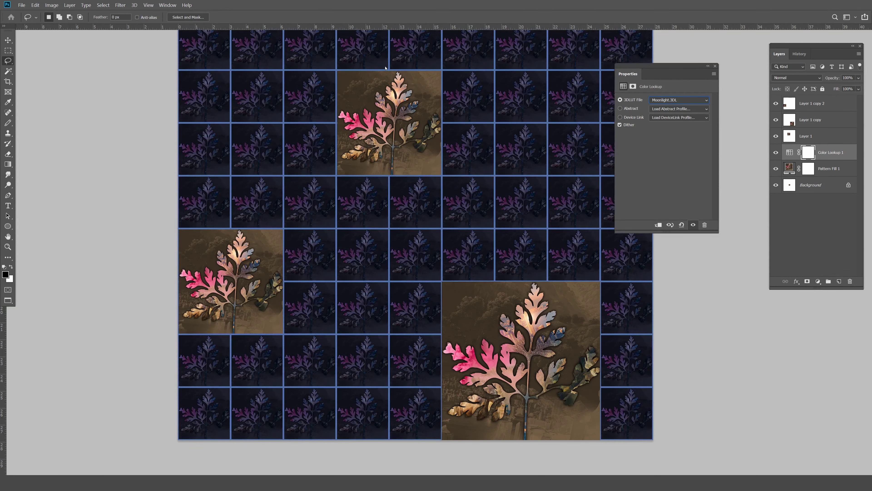
- Compare further 3DLUT looks such as Soft_Warming and TensionGreen, settling on NightFromDay.CUBE
{"action": "scroll", "coordinate": [242, 128], "scroll_direction": "down", "scroll_amount": 1}
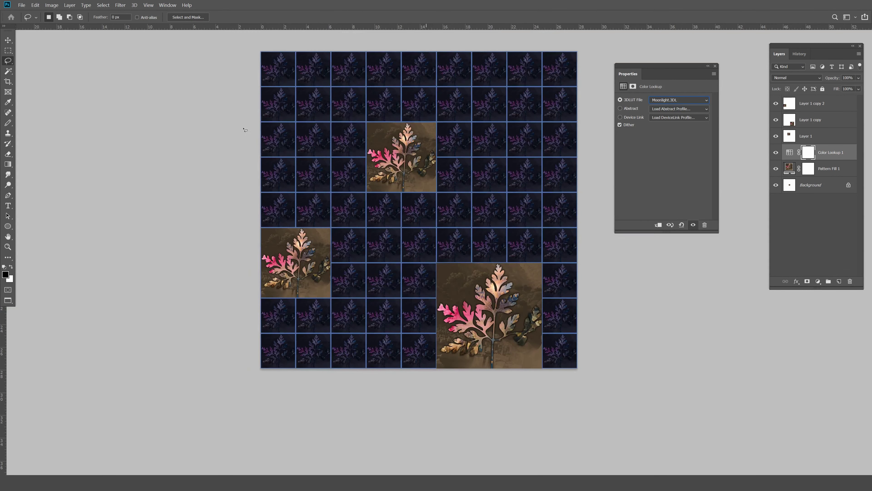
{"action": "key", "text": "alt+Down"}
{"action": "key", "text": "Down"}
{"action": "key", "text": "Down"}
{"action": "key", "text": "Down"}
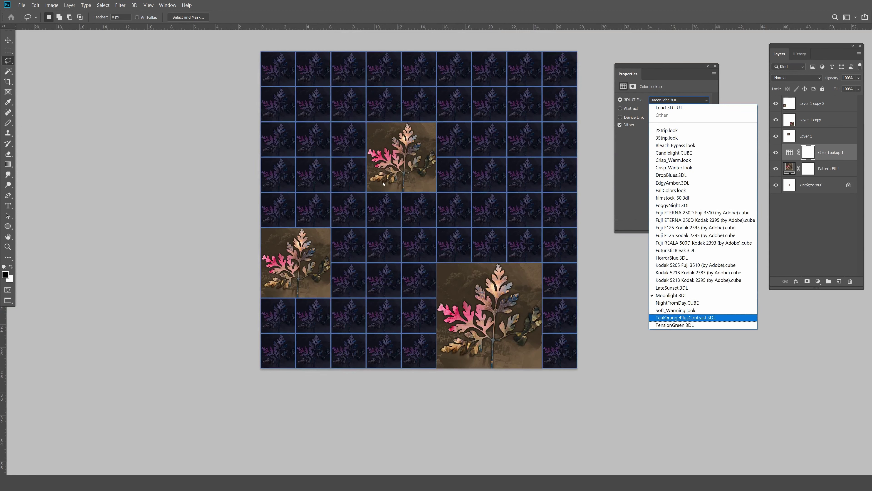
{"action": "key", "text": "Down"}
{"action": "key", "text": "Up"}
{"action": "key", "text": "Up"}
{"action": "key", "text": "Return"}
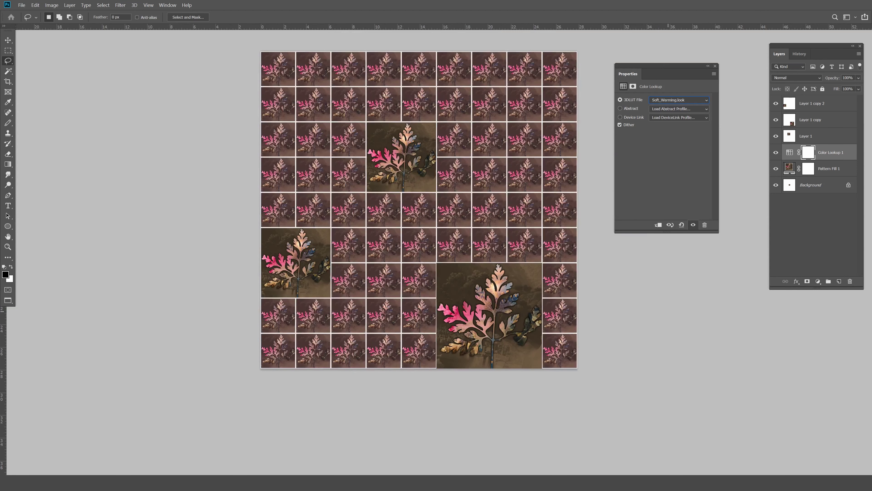
{"action": "key", "text": "Down"}
{"action": "key", "text": "Down"}
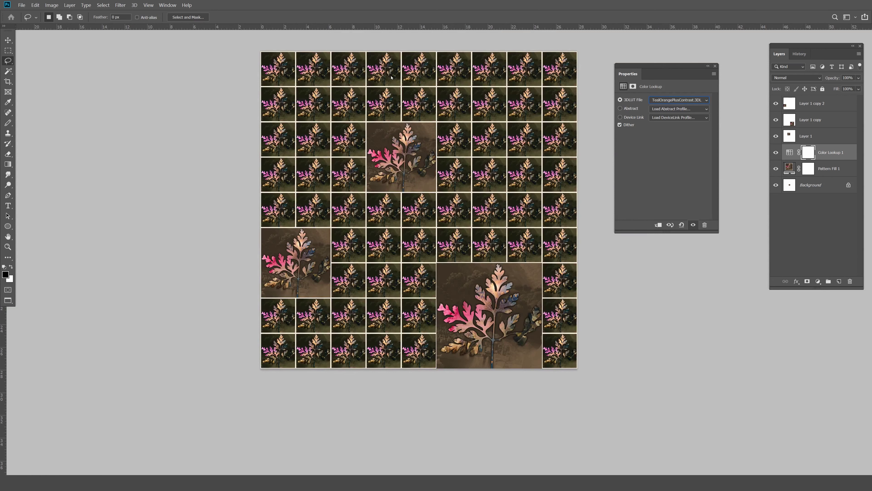
{"action": "key", "text": "Up"}
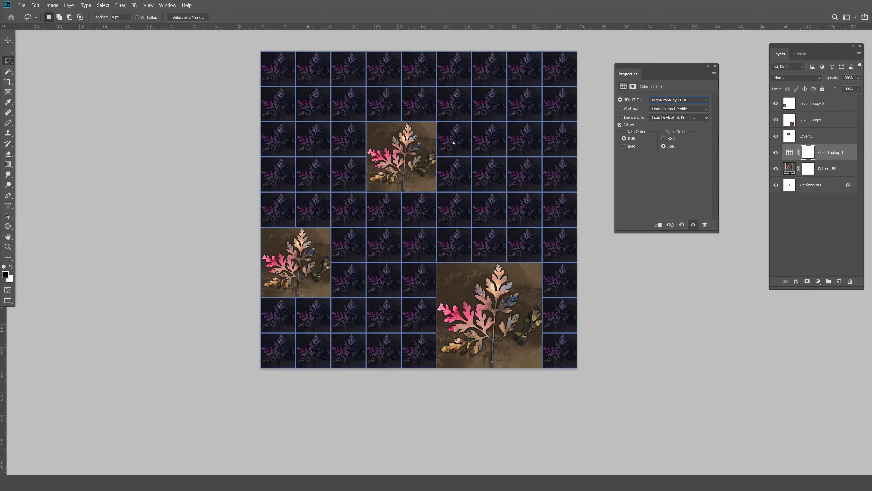
{"action": "key", "text": "Down"}
- Add a Hue/Saturation layer with Saturation -100 and Lightness +15
{"action": "key", "text": "Return"}
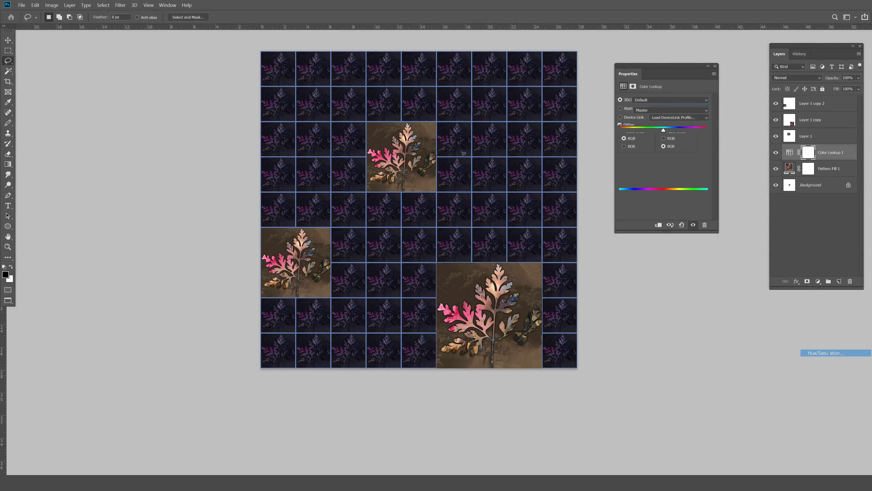
{"action": "left_click_drag", "start_coordinate": [375, 83], "coordinate": [365, 85]}
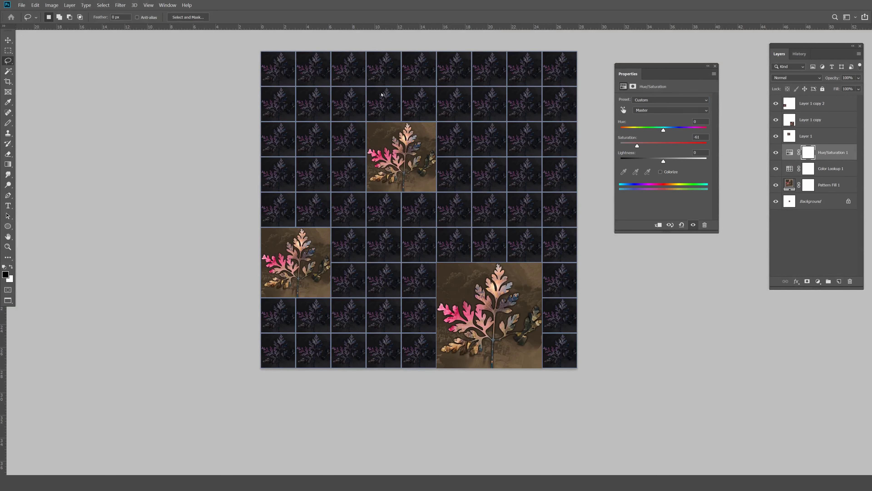
{"action": "type", "text": "15"}
{"action": "key", "text": "Return"}
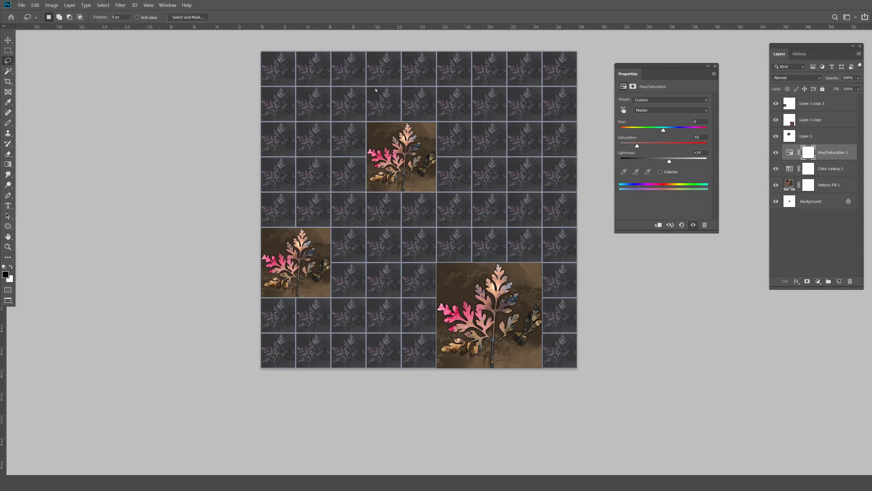
- Recentre the tile grid and hide the Hue/Saturation adjustment to compare original colours
{"action": "scroll", "coordinate": [430, 251], "scroll_direction": "up", "scroll_amount": 1}
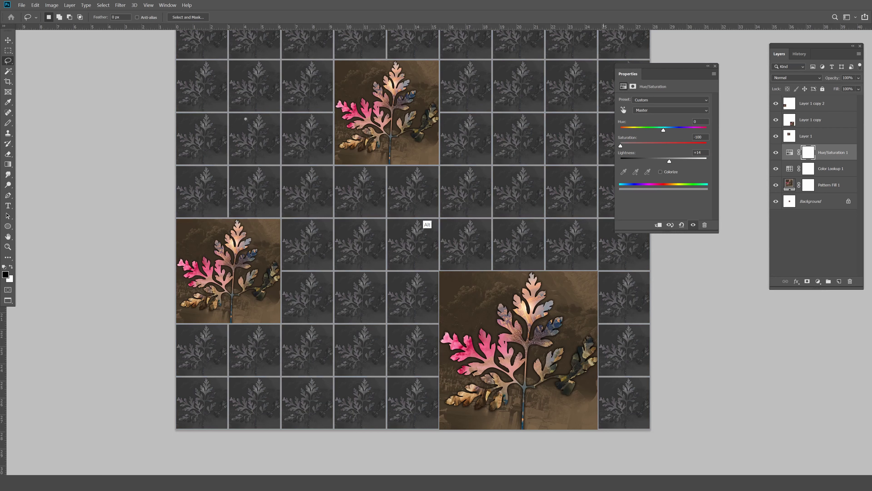
{"action": "scroll", "coordinate": [424, 226], "scroll_direction": "down", "scroll_amount": 1}
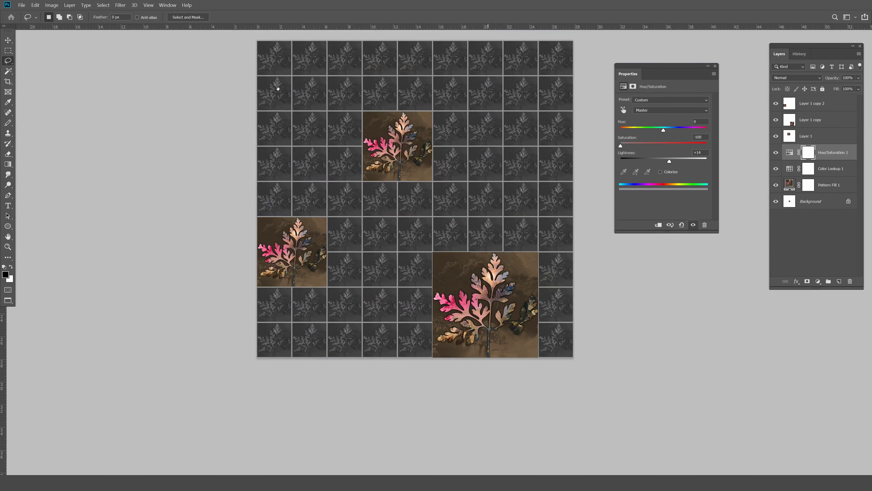
{"action": "left_click_drag", "start_coordinate": [278, 89], "coordinate": [278, 116]}
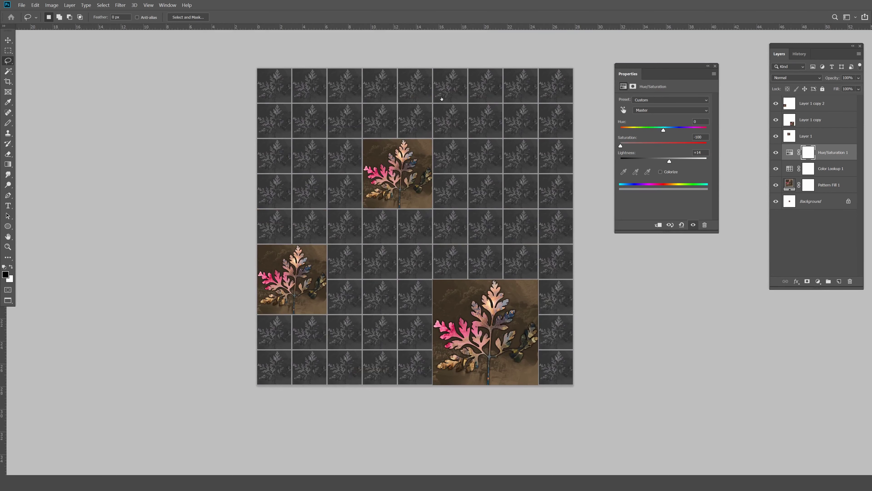
{"action": "key", "text": "ctrl+comma"}
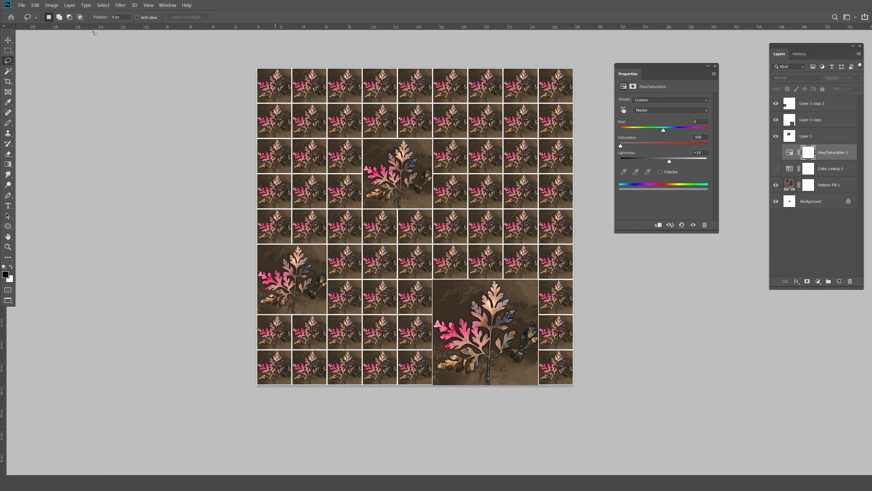
- Reopen contrast color.tif from recent files, then return to the leaf document with Pattern Fill 1 selected
{"action": "left_click", "coordinate": [20, 5]}
{"action": "mouse_move", "coordinate": [37, 50]}
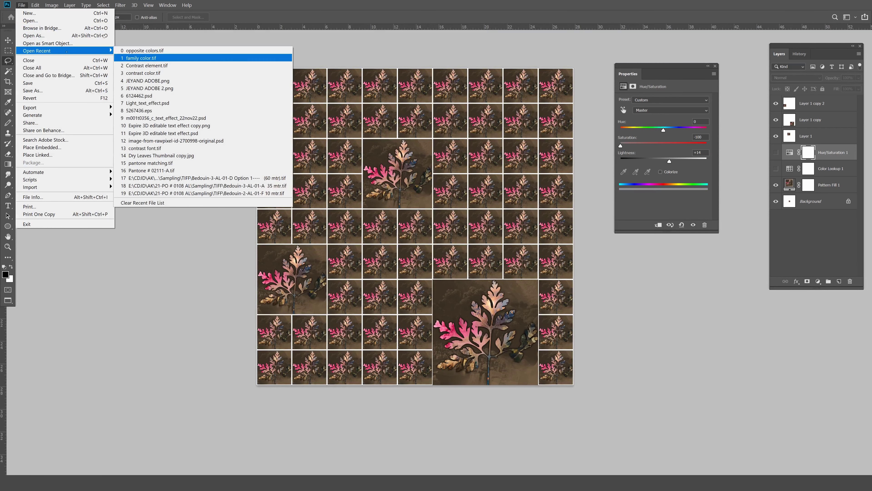
{"action": "key", "text": "Return"}
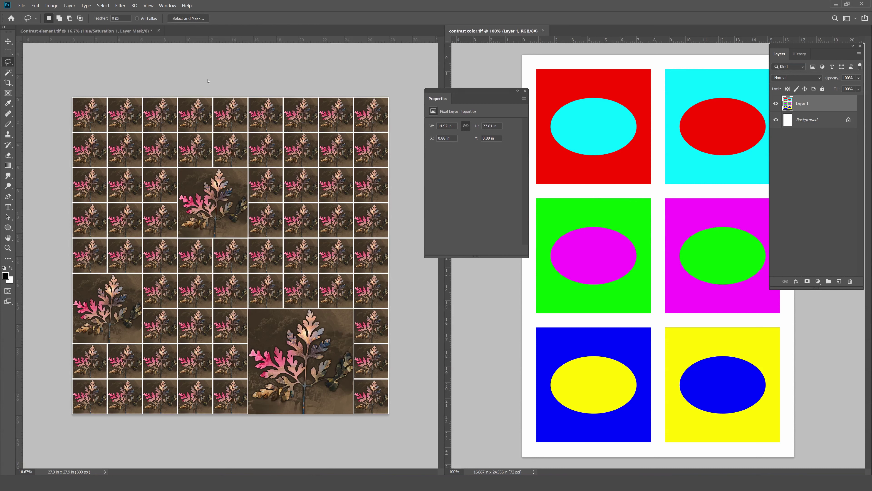
{"action": "key", "text": "ctrl+Tab"}
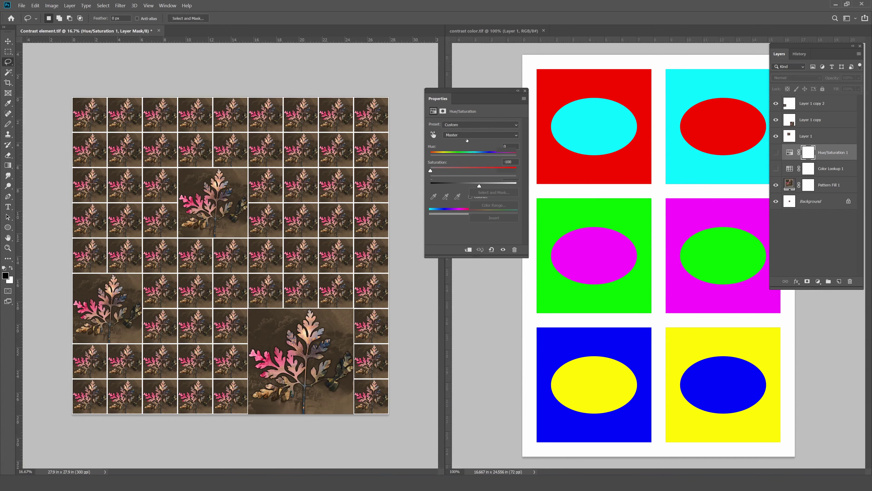
{"action": "left_click", "coordinate": [828, 185]}
{"action": "left_click", "coordinate": [818, 281]}
- Add a red solid colour fill layer clipped to the pattern layer
{"action": "key", "text": "Return"}
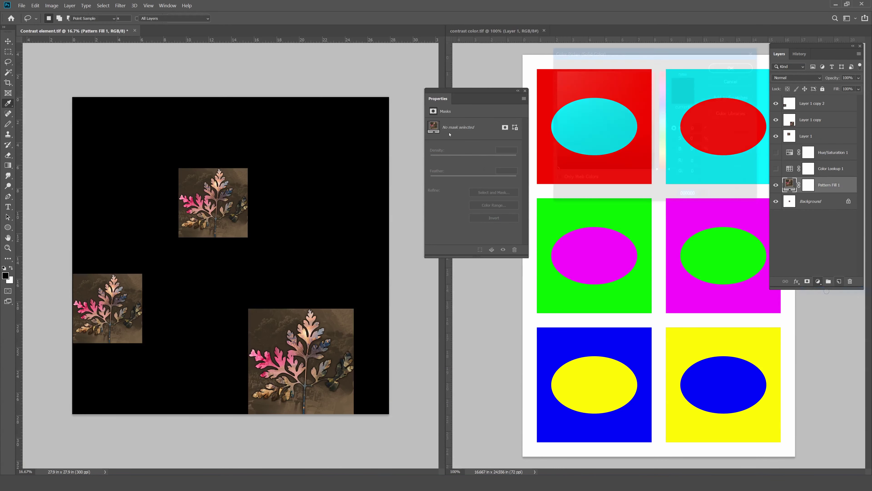
{"action": "left_click", "coordinate": [543, 137]}
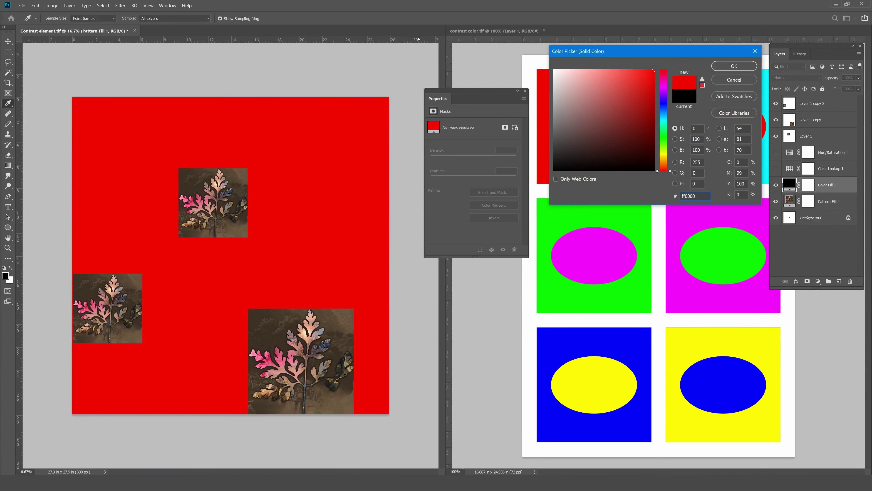
{"action": "left_click", "coordinate": [733, 66]}
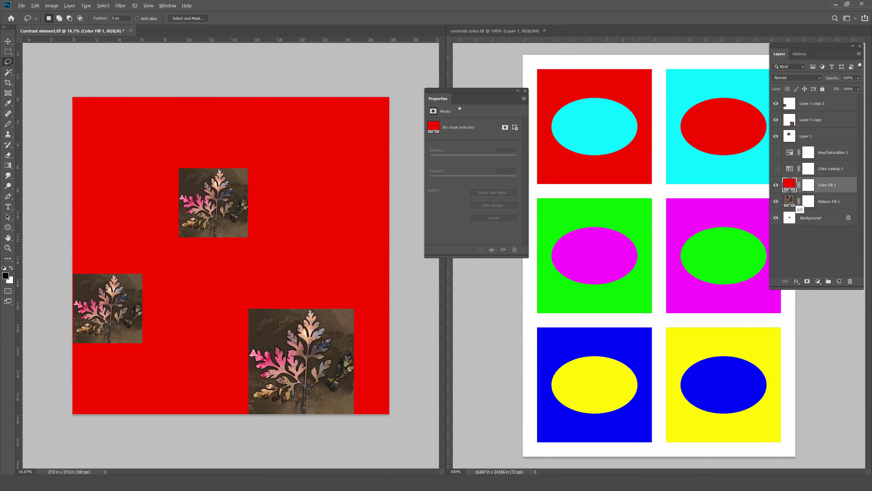
{"action": "left_click", "coordinate": [797, 194], "text": "alt"}
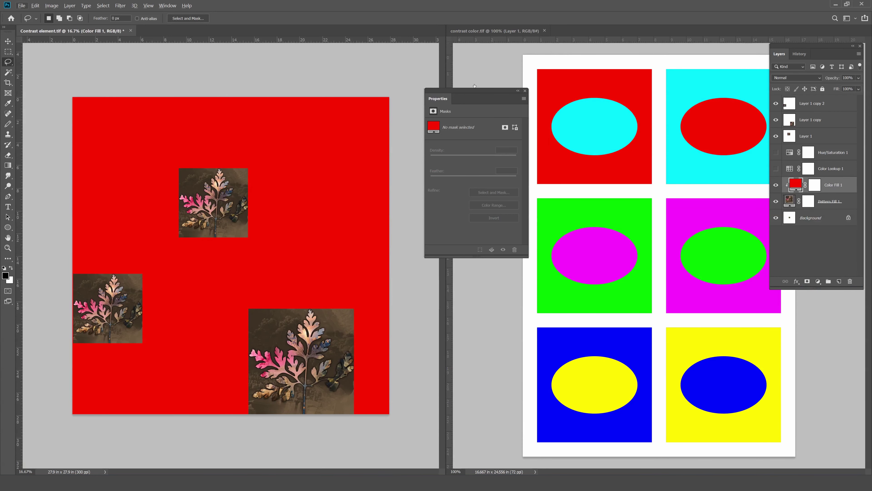
- Target Layer 1, then hide and delete the red Color Fill layer
{"action": "key", "text": "alt+bracketright"}
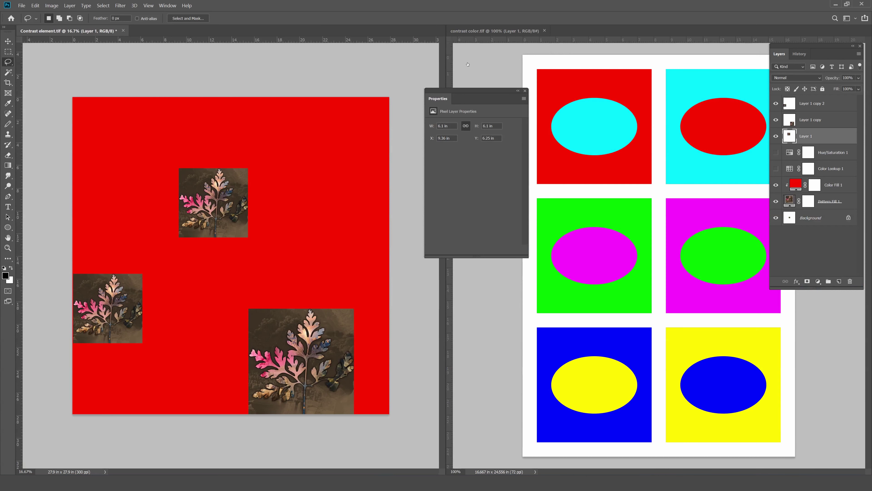
{"action": "left_click", "coordinate": [776, 185]}
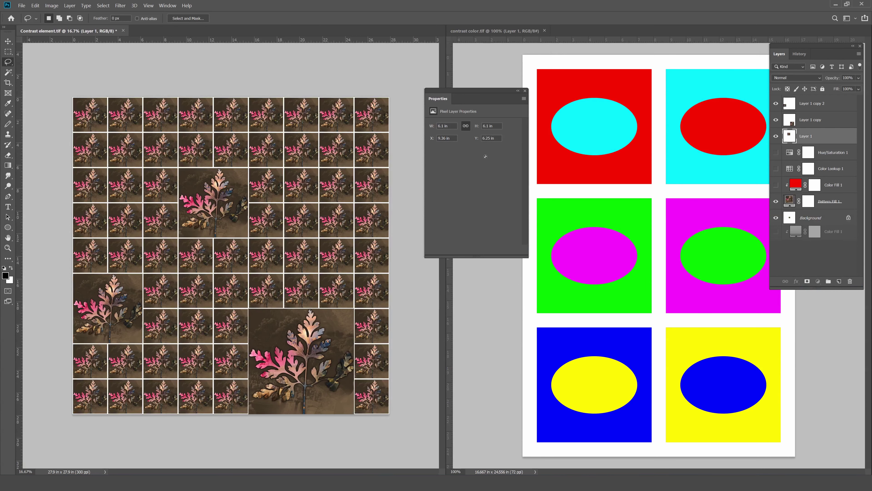
{"action": "left_click_drag", "start_coordinate": [790, 185], "coordinate": [850, 281]}
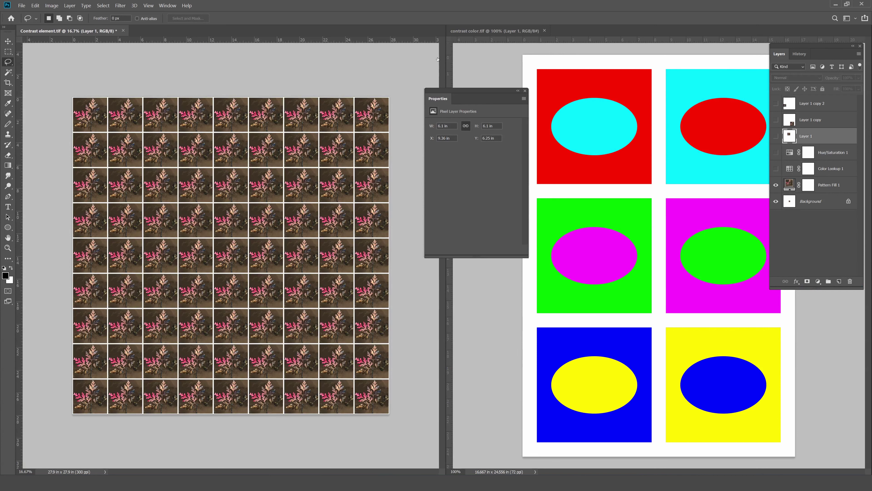
- Select the white grid lines between the small tiles via Color Range, then target Pattern Fill 1
{"action": "key", "text": "alt+bracketleft"}
{"action": "key", "text": "alt+bracketleft"}
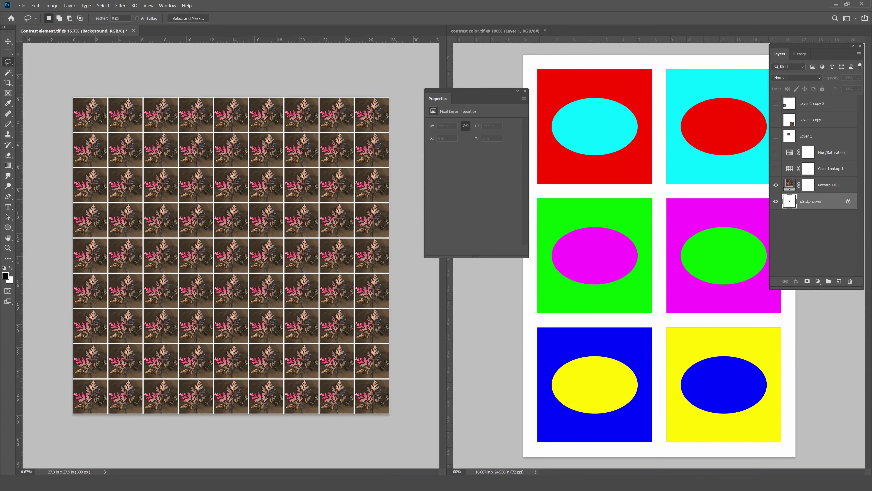
{"action": "key", "text": "w"}
{"action": "key", "text": "ctrl+plus"}
{"action": "key", "text": "ctrl+plus"}
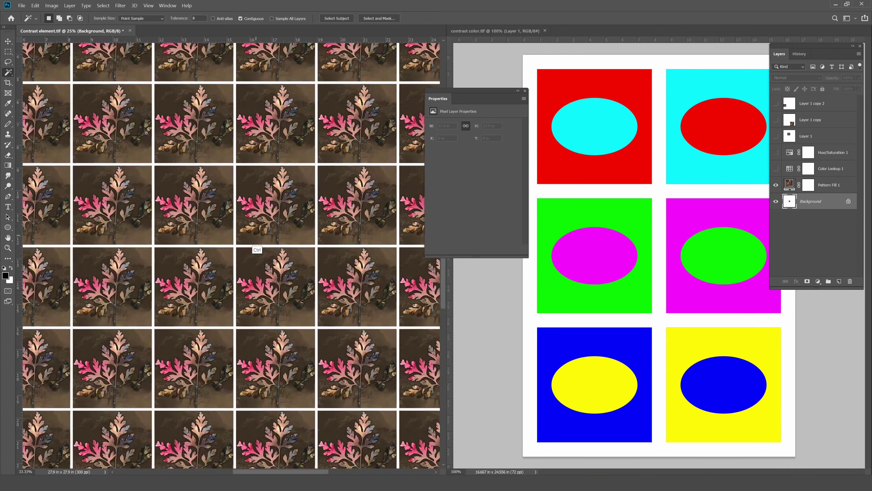
{"action": "key", "text": "ctrl+plus"}
{"action": "right_click", "coordinate": [263, 226]}
{"action": "left_click", "coordinate": [286, 292]}
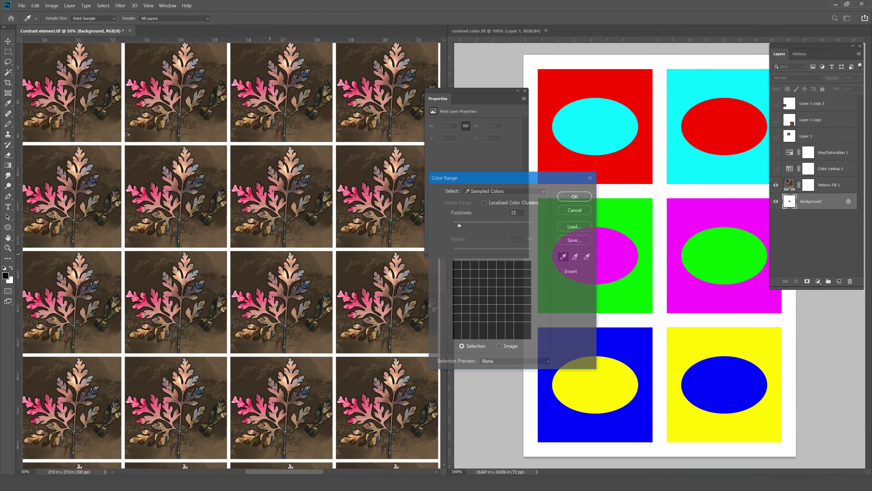
{"action": "key", "text": "Return"}
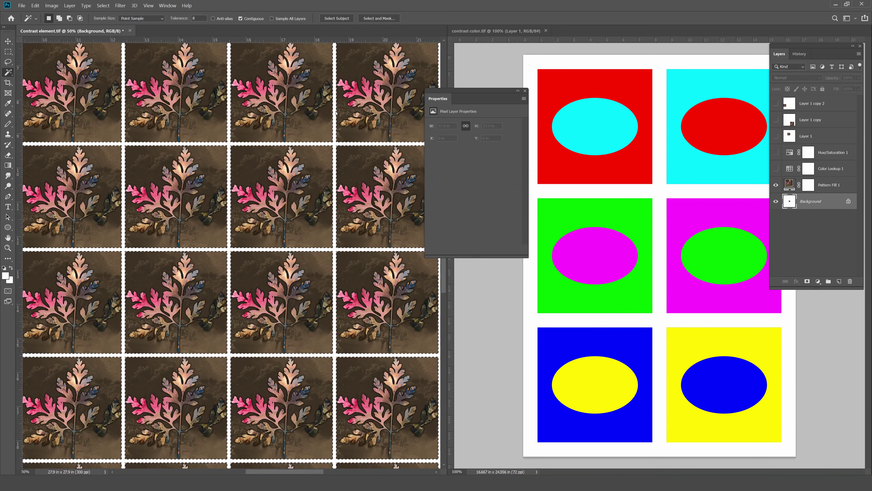
{"action": "scroll", "coordinate": [360, 237], "scroll_direction": "down", "scroll_amount": 5}
{"action": "left_click", "coordinate": [830, 185]}
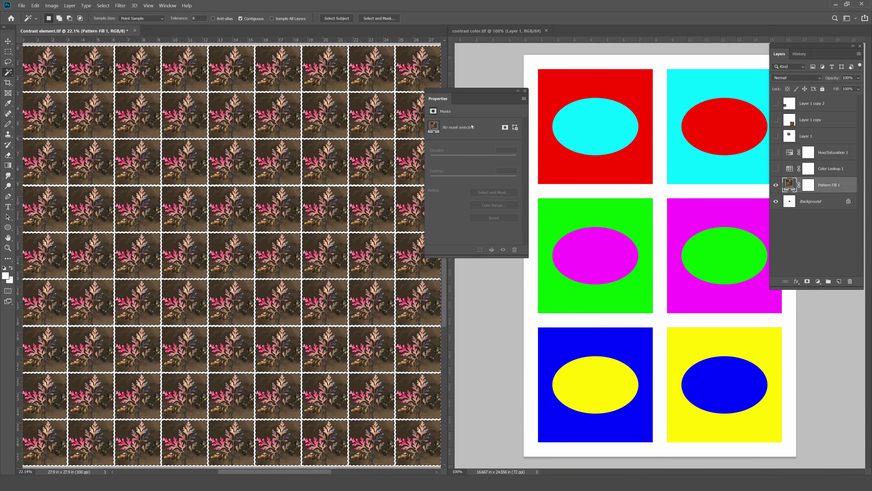
{"action": "left_click", "coordinate": [818, 281]}
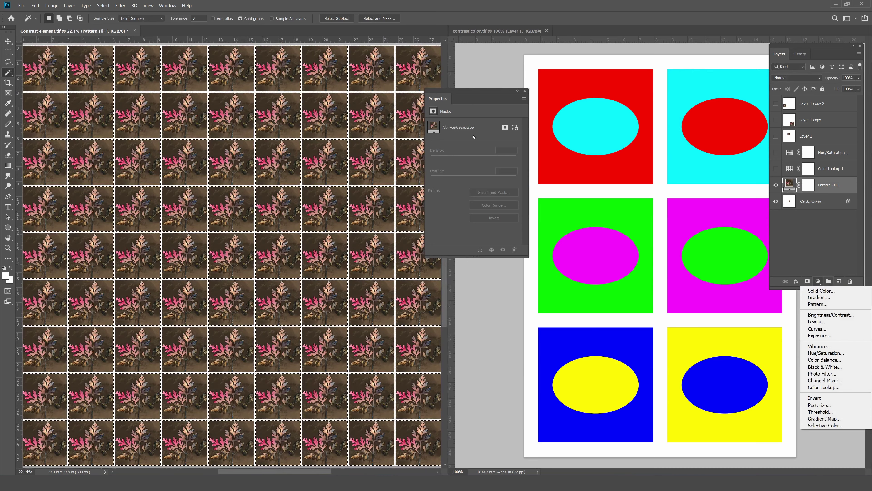
- Add an ff0000 red solid fill over the small tiles and merge the three large leaf layers
{"action": "key", "text": "Return"}
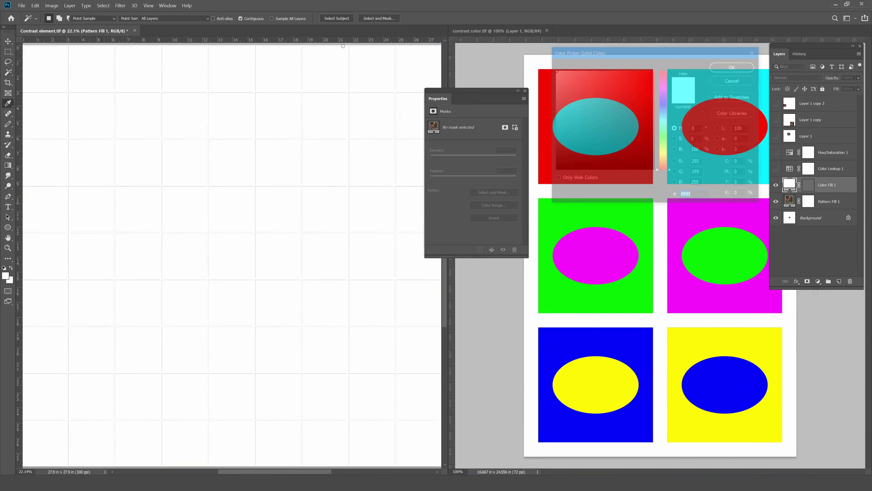
{"action": "type", "text": "ff0000"}
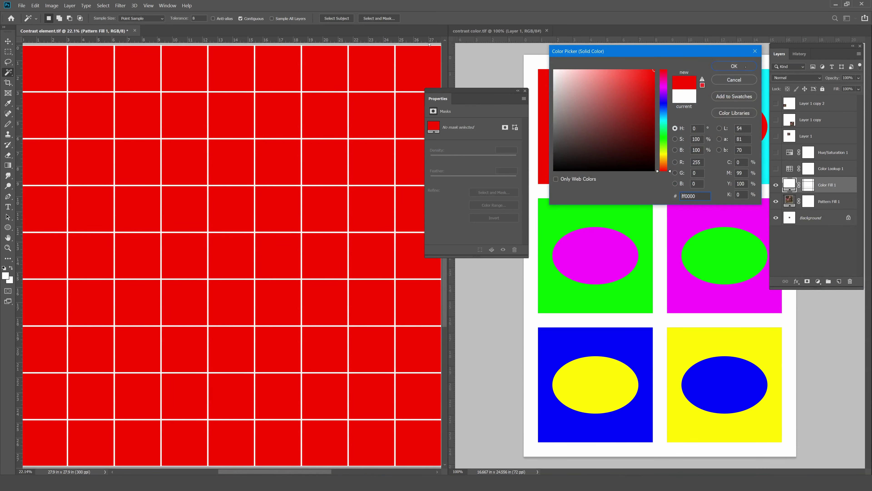
{"action": "key", "text": "Return"}
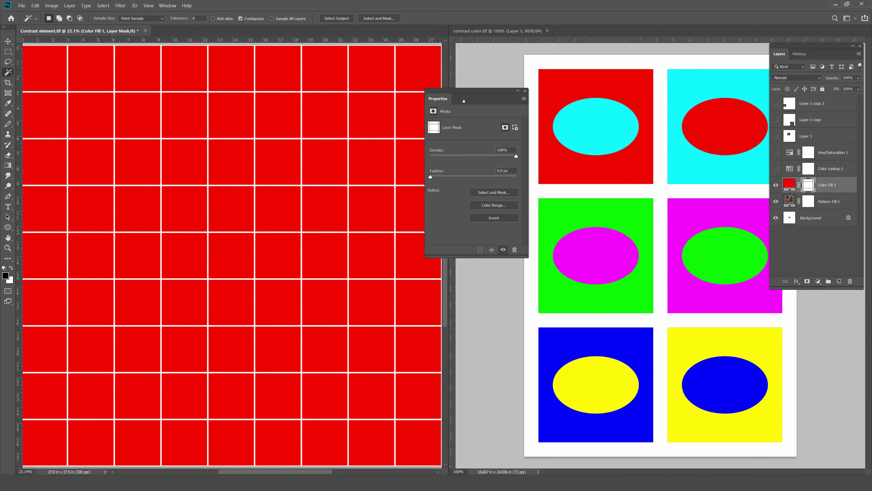
{"action": "scroll", "coordinate": [139, 126], "scroll_direction": "down", "scroll_amount": 2, "text": "alt"}
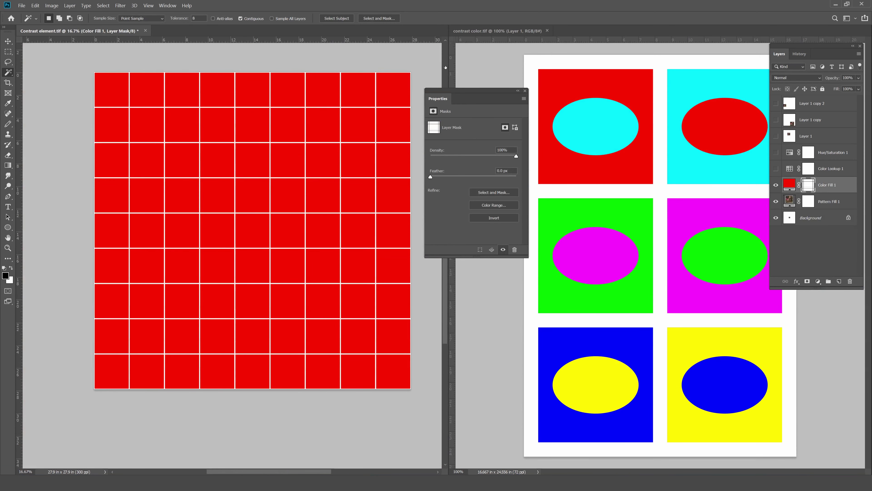
{"action": "key", "text": "ctrl+e"}
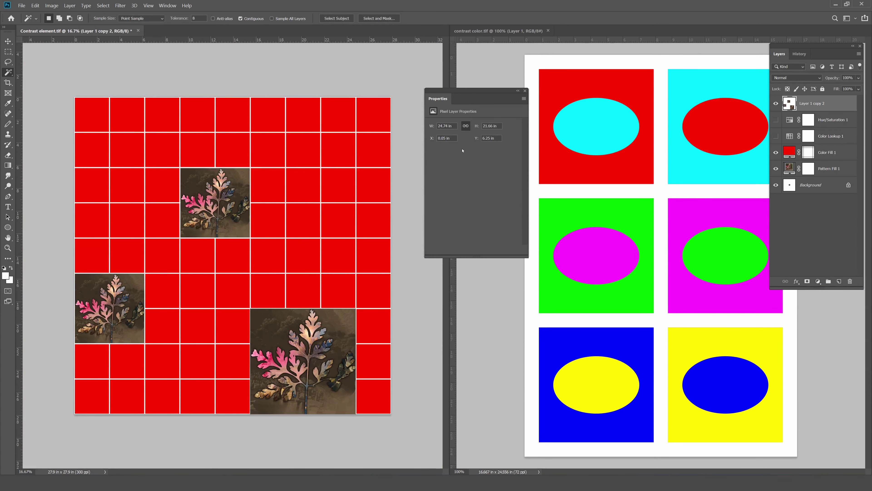
- Clip a new 00ffff cyan solid fill to the large leaf tiles and reopen Color Fill 1's colour
{"action": "key", "text": "Return"}
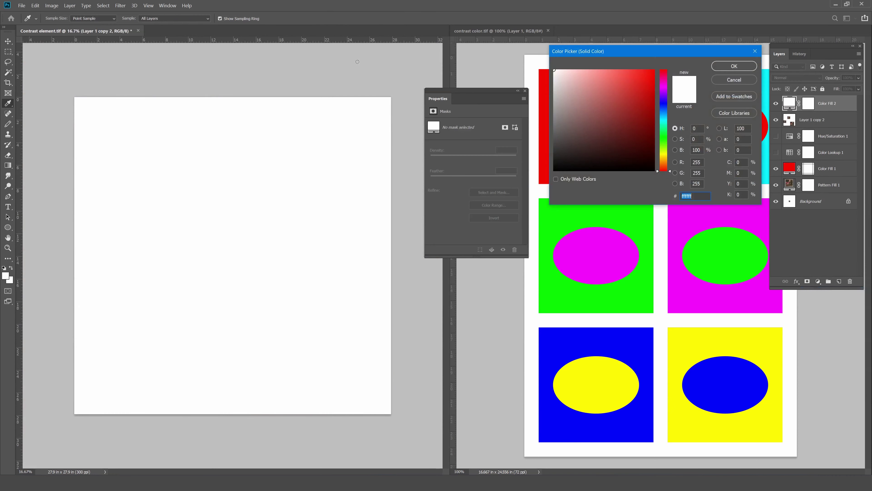
{"action": "type", "text": "00ffff"}
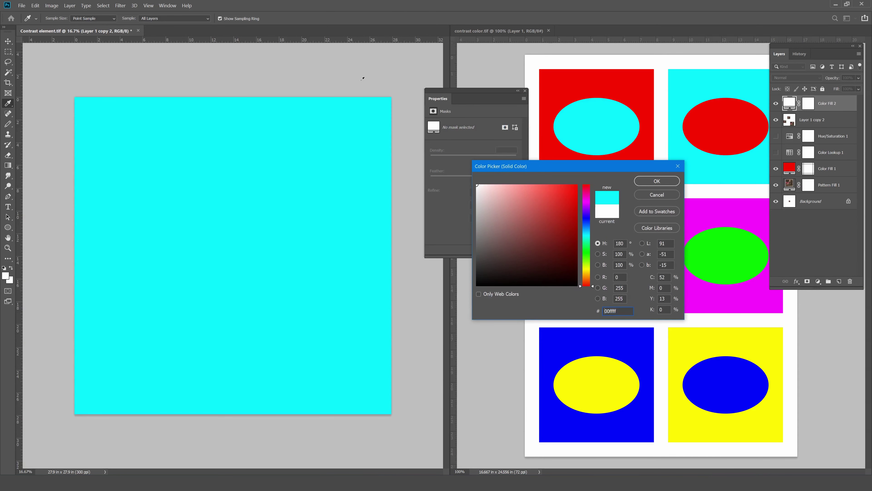
{"action": "key", "text": "Return"}
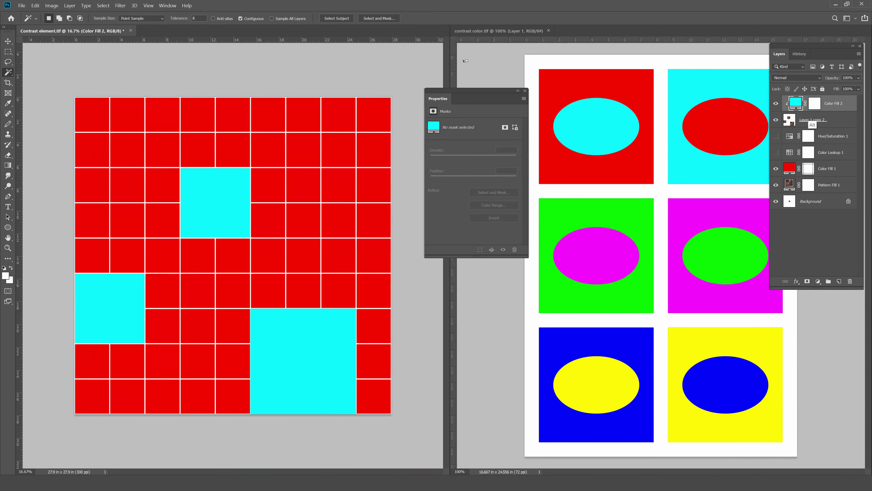
{"action": "key", "text": "ctrl+alt+g"}
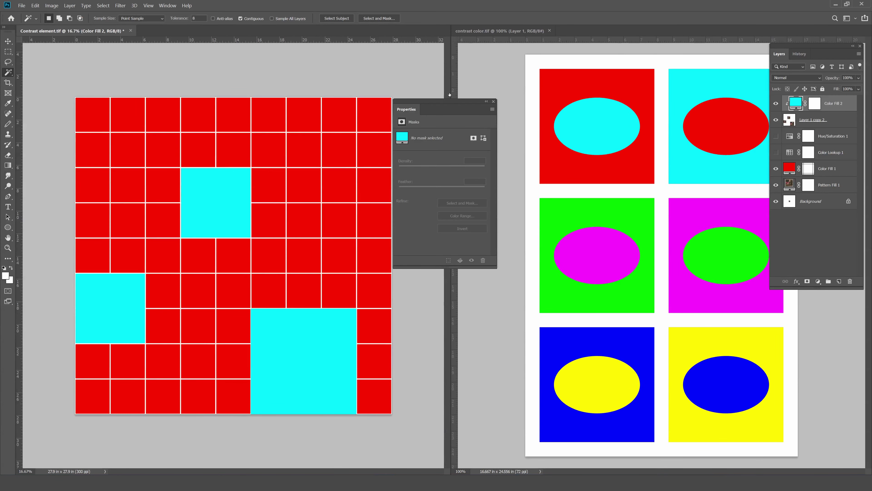
{"action": "double_click", "coordinate": [789, 168]}
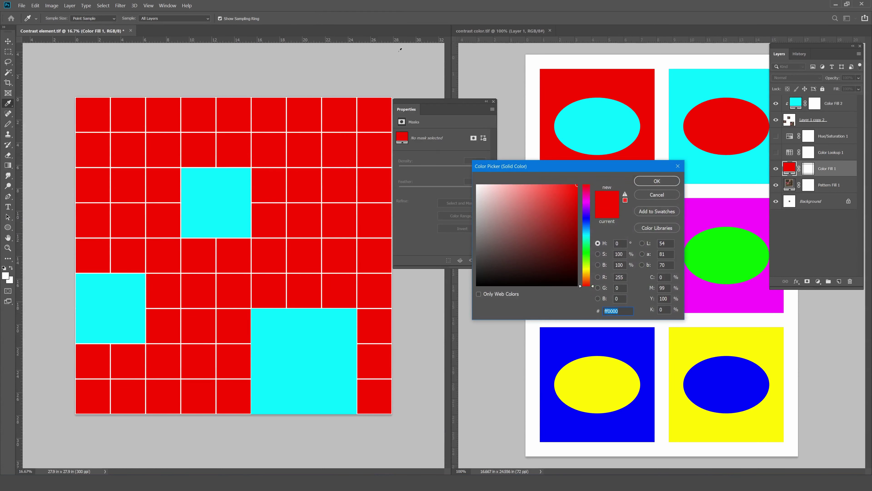
- Set the small-tile fill to 00ffff cyan and confirm the large-tile fill colour
{"action": "type", "text": "00ffff"}
{"action": "key", "text": "Return"}
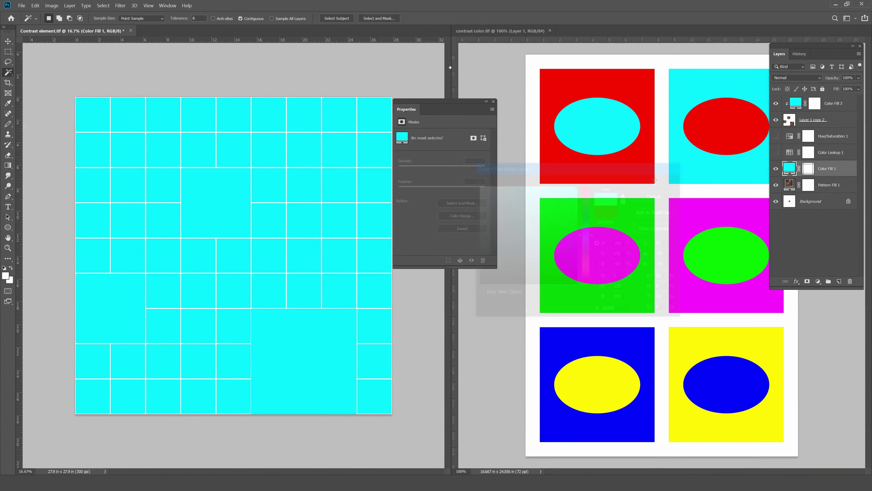
{"action": "double_click", "coordinate": [796, 103]}
{"action": "left_click", "coordinate": [557, 103]}
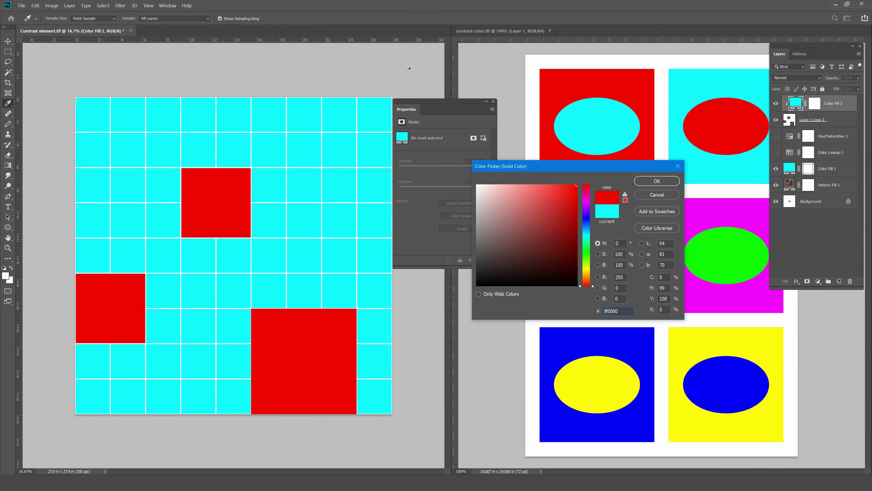
{"action": "key", "text": "Return"}
{"action": "key", "text": "w"}
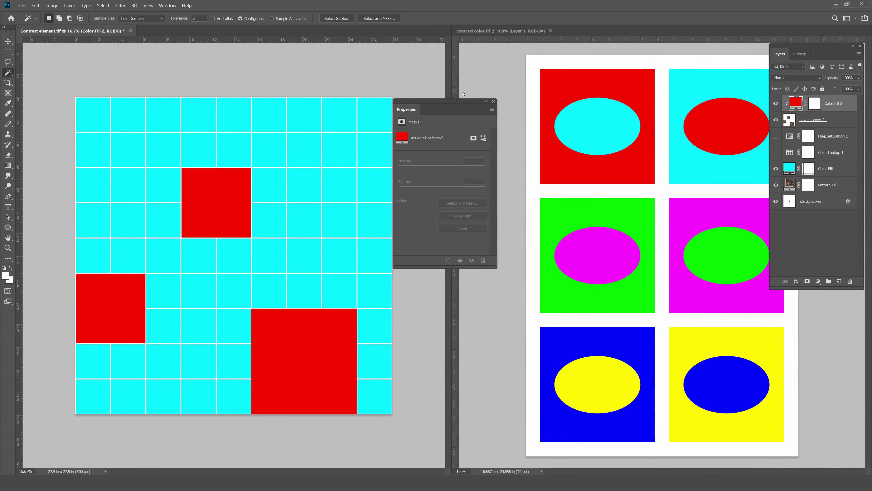
- Recolour the small tiles to 00ff00 green and the large tiles to ff00ff magenta
{"action": "double_click", "coordinate": [789, 168]}
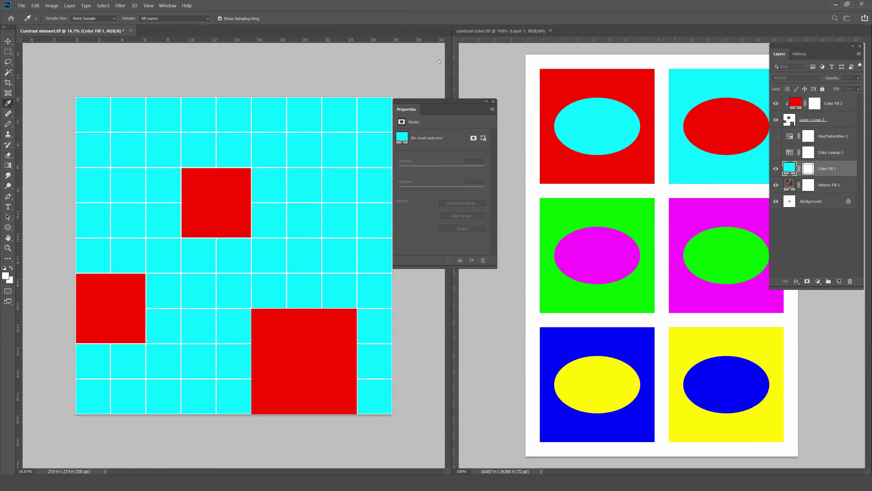
{"action": "left_click_drag", "start_coordinate": [549, 166], "coordinate": [389, 142]}
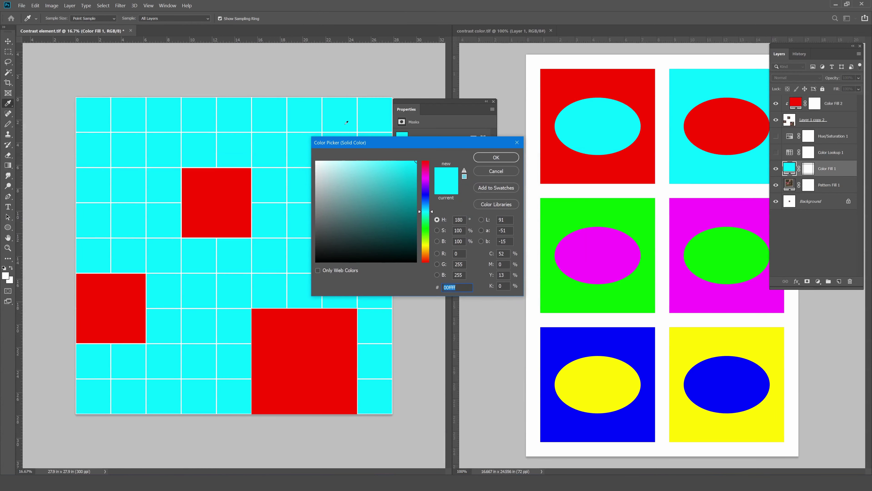
{"action": "type", "text": "00ff00"}
{"action": "key", "text": "Return"}
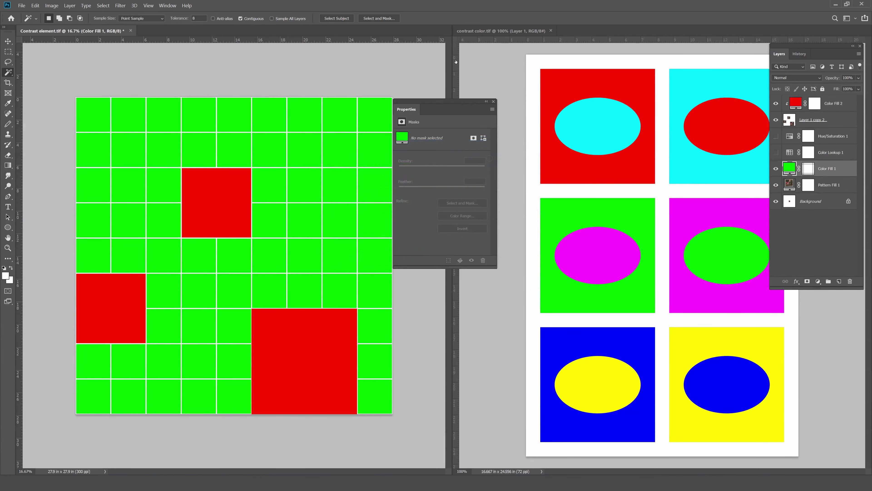
{"action": "key", "text": "alt+period"}
{"action": "type", "text": "ff00ff"}
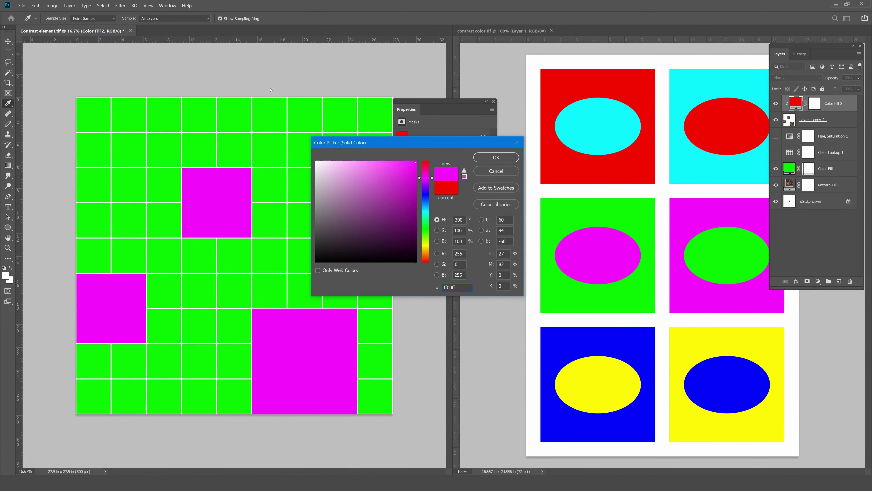
{"action": "key", "text": "Return"}
- Hide the panels to view the green-and-magenta grid full screen, zooming out and back in
{"action": "key", "text": "Tab"}
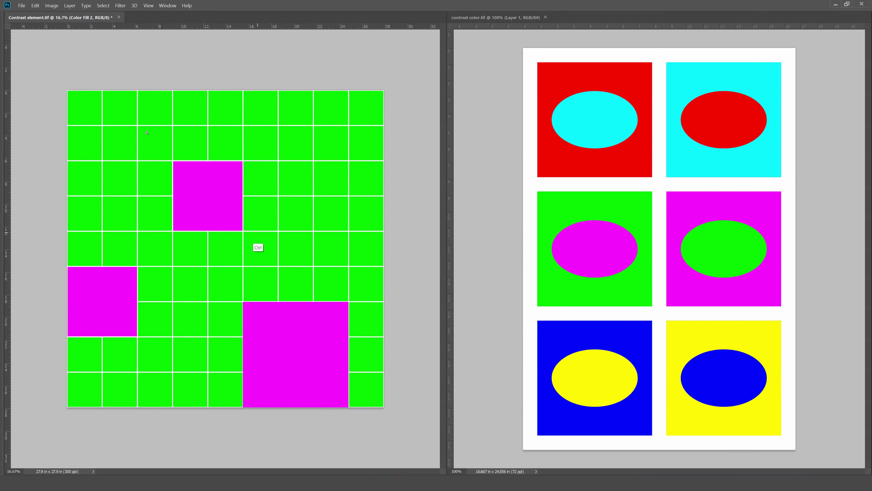
{"action": "key", "text": "ctrl+minus"}
{"action": "key", "text": "ctrl+plus"}
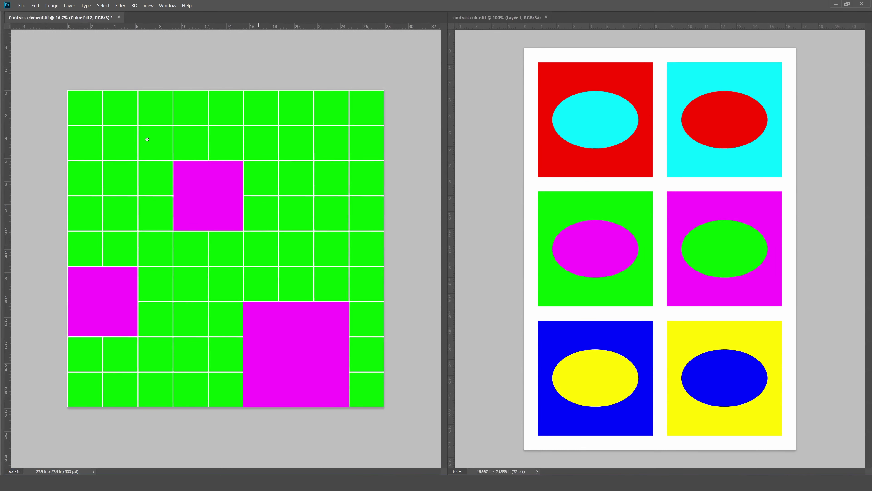
{"action": "key", "text": "Tab"}
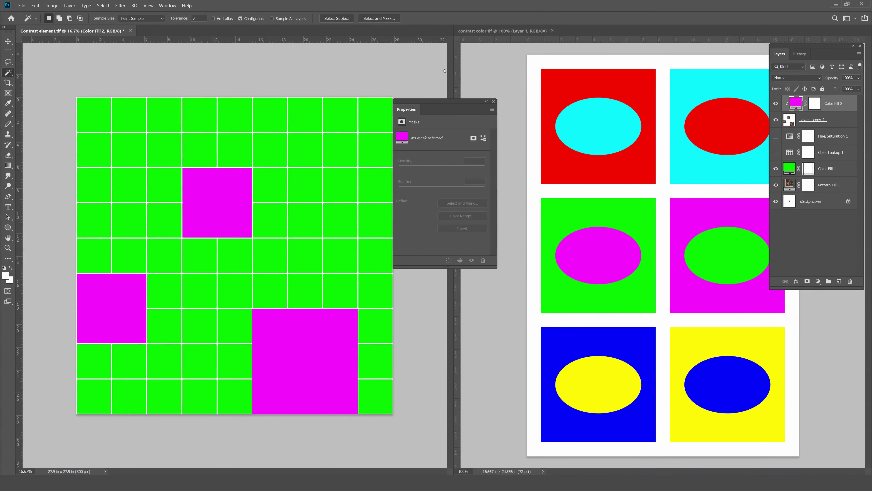
- Hide Color Fill 2 and Color Fill 1 to reveal the leaves, and select Pattern Fill 1
{"action": "key", "text": "ctrl+comma"}
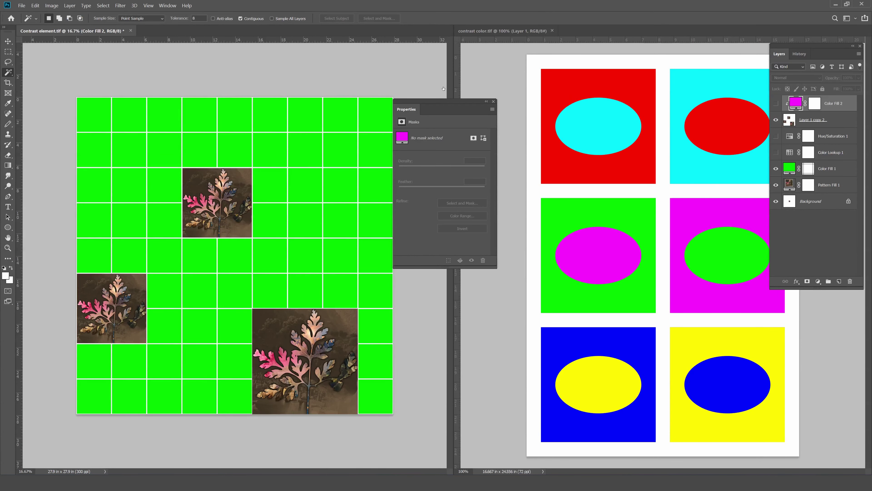
{"action": "key", "text": "ctrl+comma"}
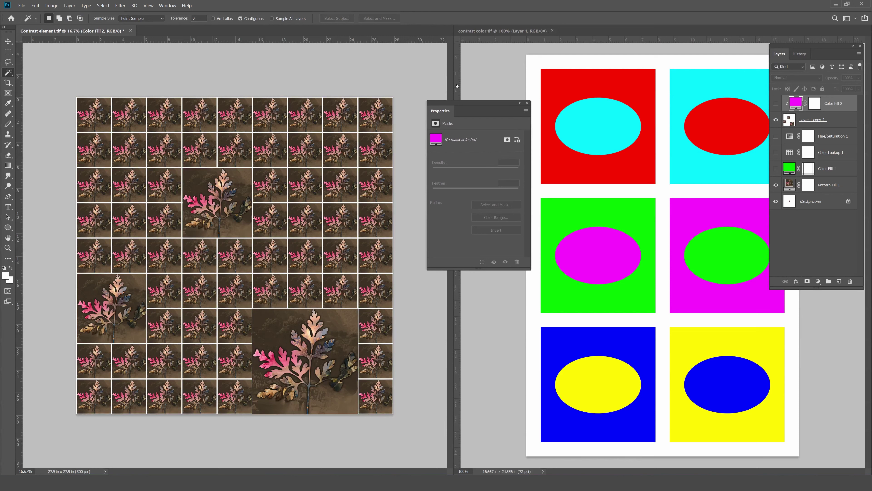
{"action": "left_click", "coordinate": [828, 185]}
- Clip a Hue/Saturation layer to the pattern with Saturation -45 and Lightness +14
{"action": "left_click", "coordinate": [818, 281]}
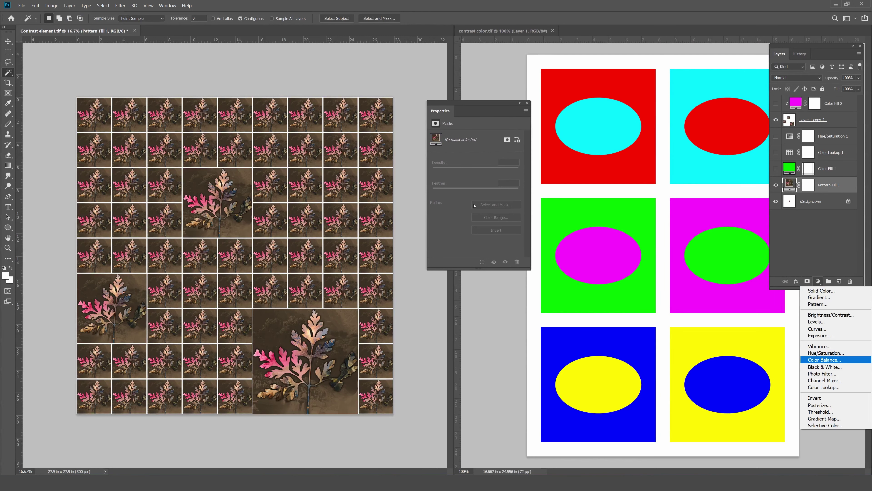
{"action": "key", "text": "Return"}
{"action": "key", "text": "ctrl+alt+g"}
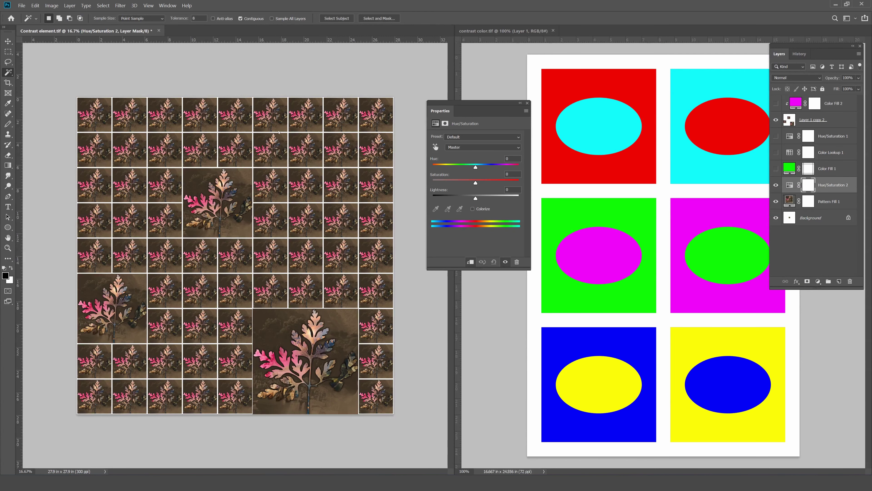
{"action": "mouse_move", "coordinate": [266, 105]}
{"action": "left_mouse_down"}
{"action": "mouse_move", "coordinate": [251, 106]}
{"action": "mouse_move", "coordinate": [276, 115]}
{"action": "left_mouse_up"}
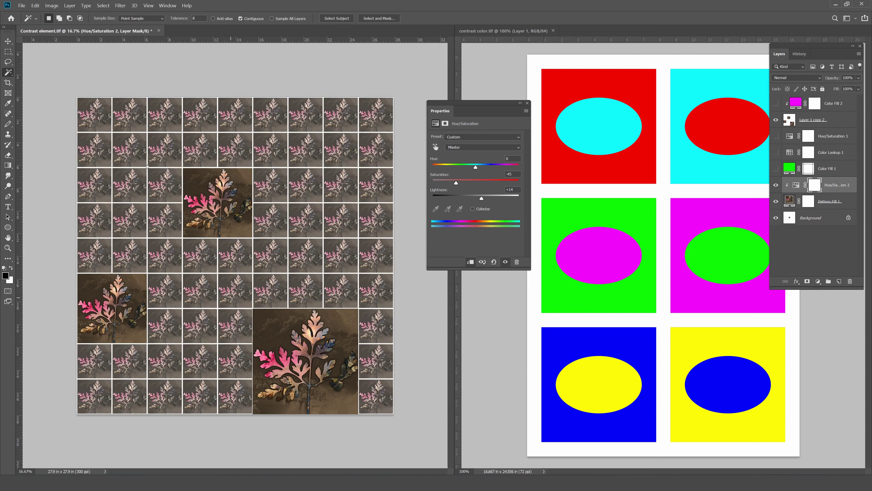
{"action": "key", "text": "alt+bracketright"}
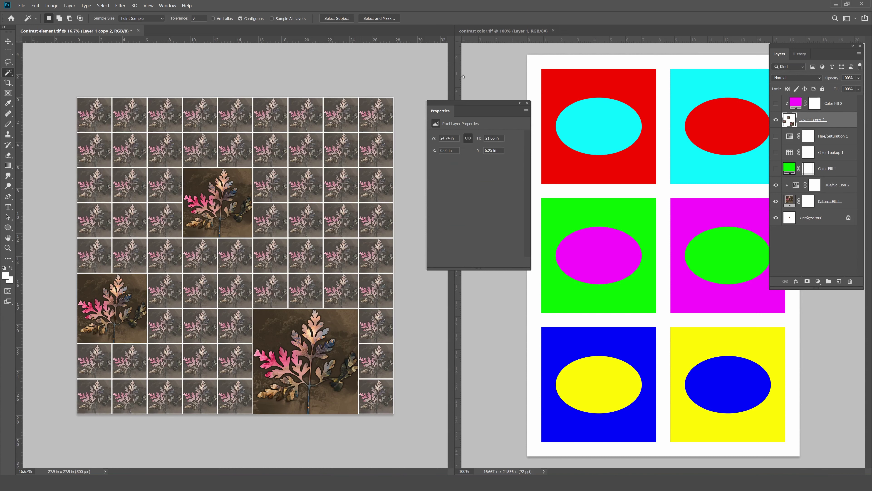
- Give Layer 1 copy 2 a drop shadow: Distance 38 px, Spread 12%, Size 111 px
{"action": "double_click", "coordinate": [838, 119]}
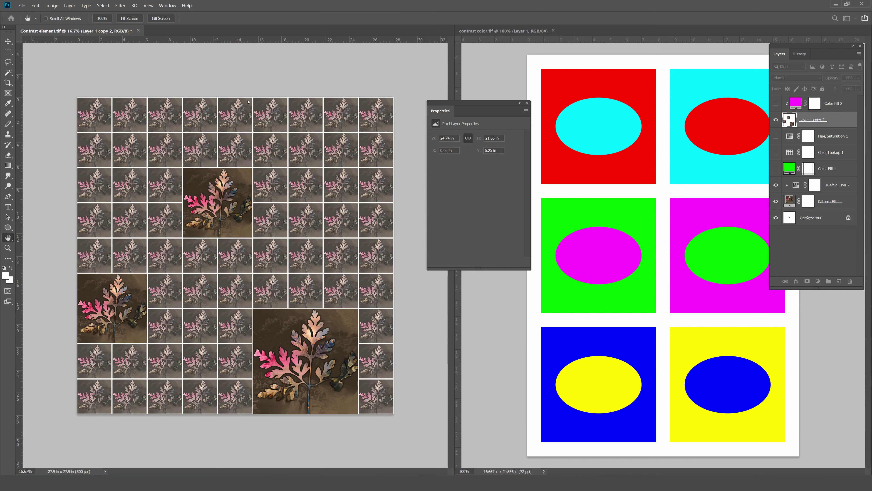
{"action": "left_click", "coordinate": [323, 116]}
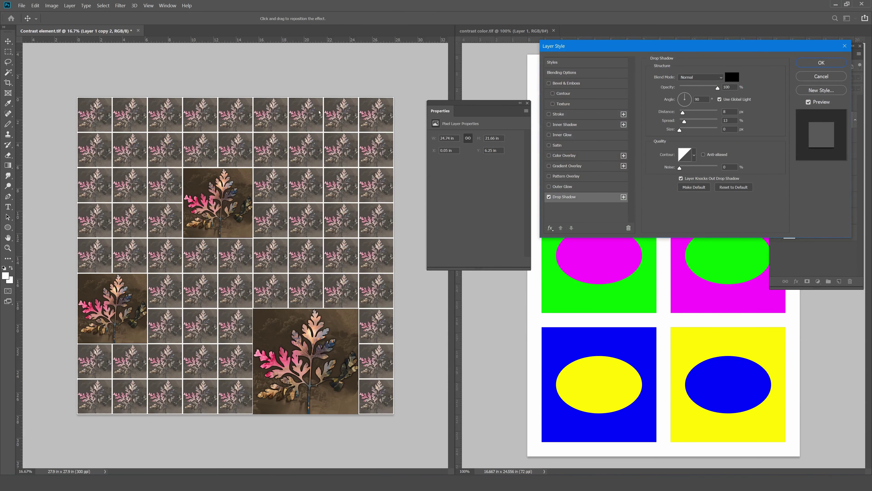
{"action": "key", "text": "Down"}
{"action": "key", "text": "Down"}
{"action": "key", "text": "Down"}
{"action": "key", "text": "Tab"}
{"action": "key", "text": "Tab"}
{"action": "type", "text": "57"}
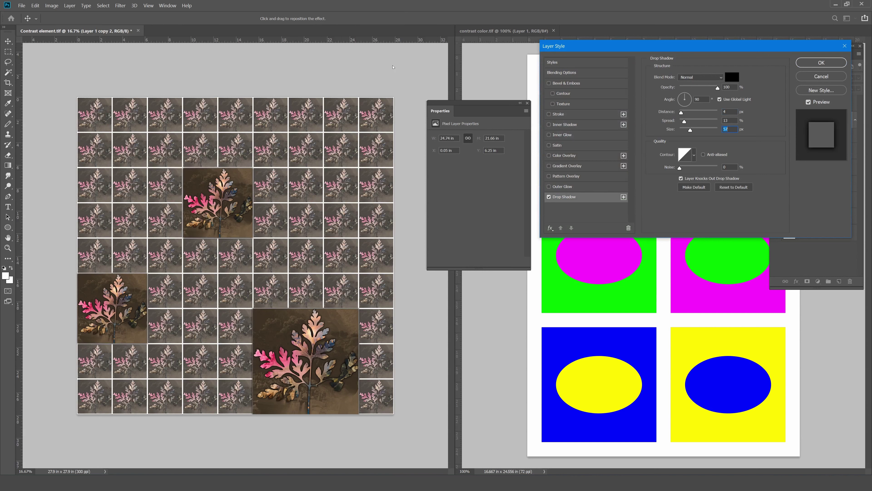
{"action": "left_click_drag", "start_coordinate": [393, 65], "coordinate": [393, 79]}
{"action": "key", "text": "Tab"}
{"action": "key", "text": "Tab"}
{"action": "type", "text": "111"}
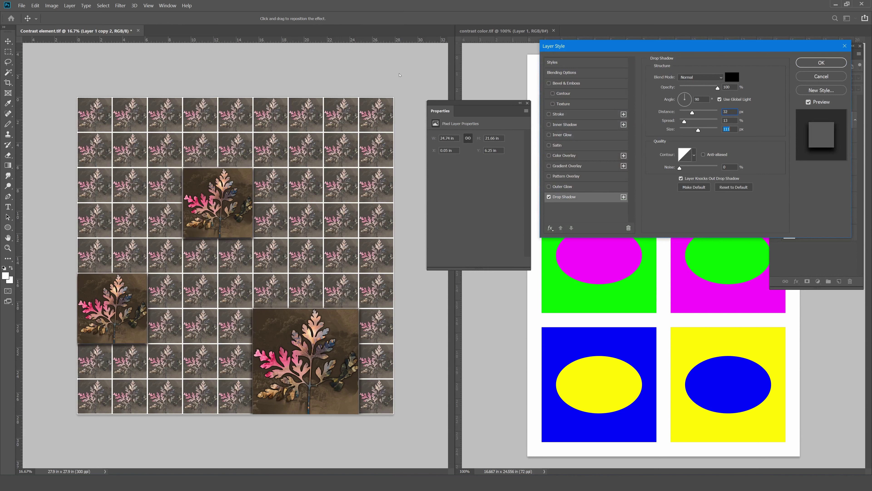
{"action": "left_click_drag", "start_coordinate": [396, 65], "coordinate": [398, 67]}
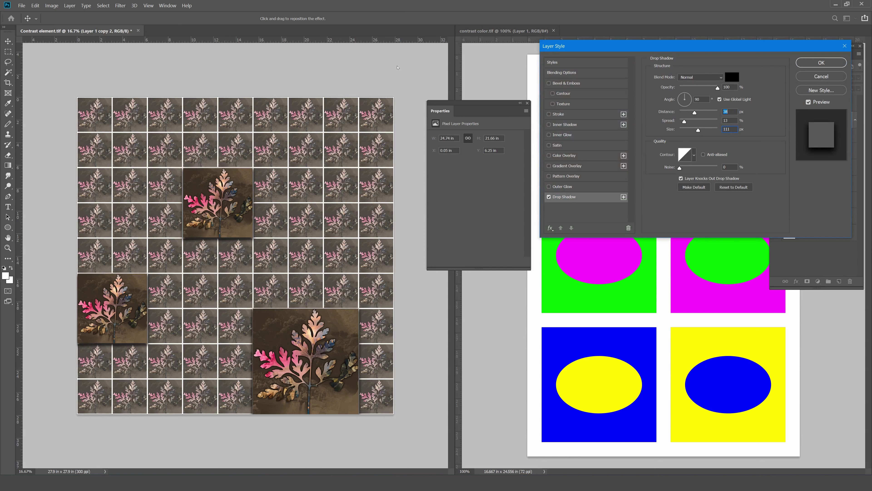
{"action": "key", "text": "ctrl+minus"}
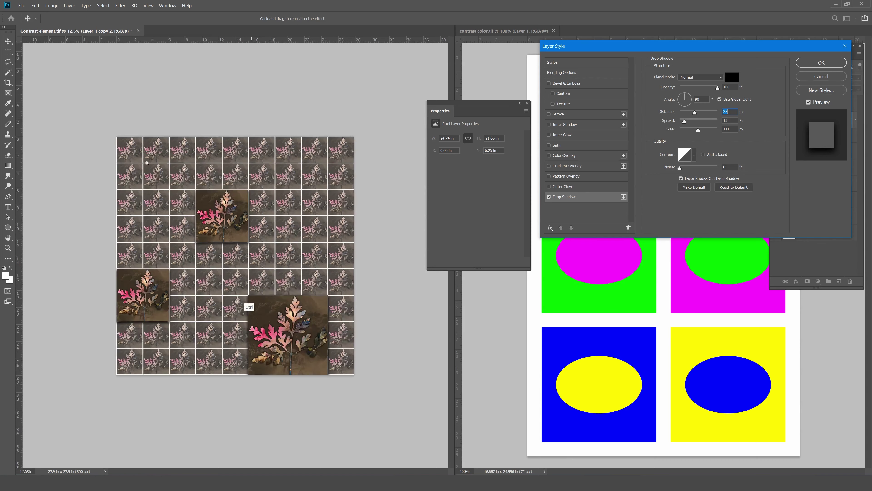
{"action": "key", "text": "ctrl+plus"}
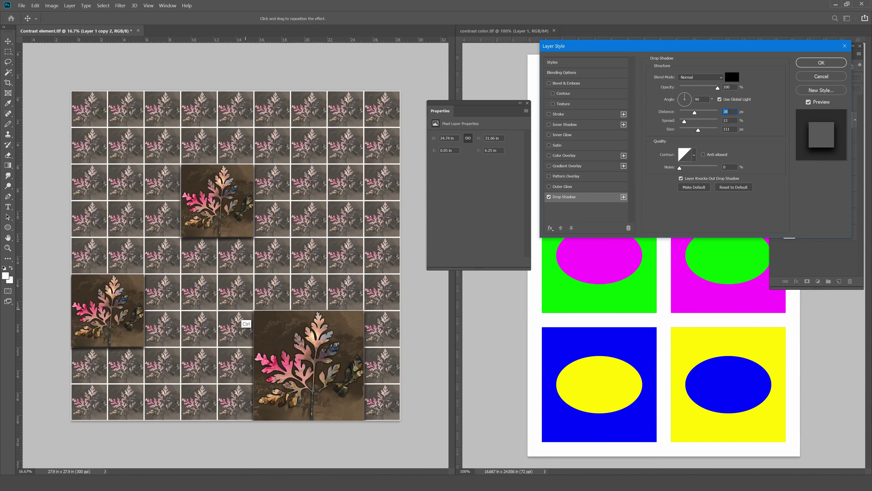
{"action": "key", "text": "ctrl+plus"}
{"action": "key", "text": "Return"}
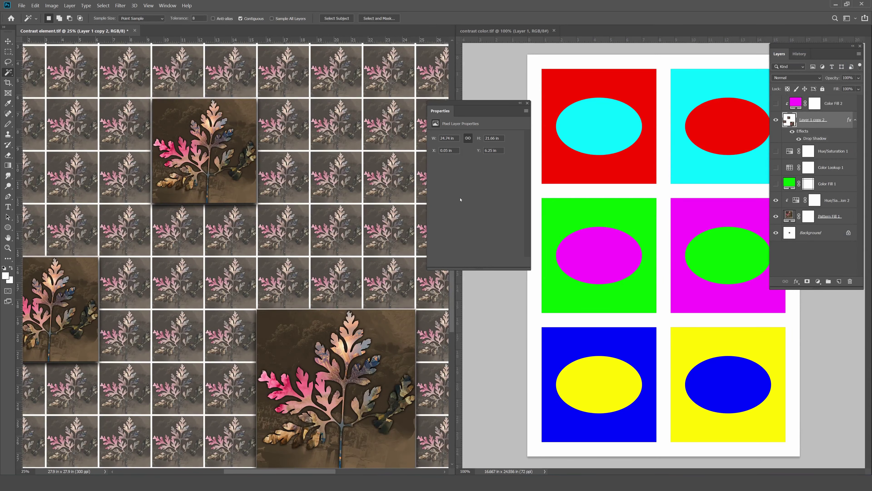
- Add an Exposure adjustment layer set to +0.56 to brighten the large leaf tiles
{"action": "left_click", "coordinate": [818, 282]}
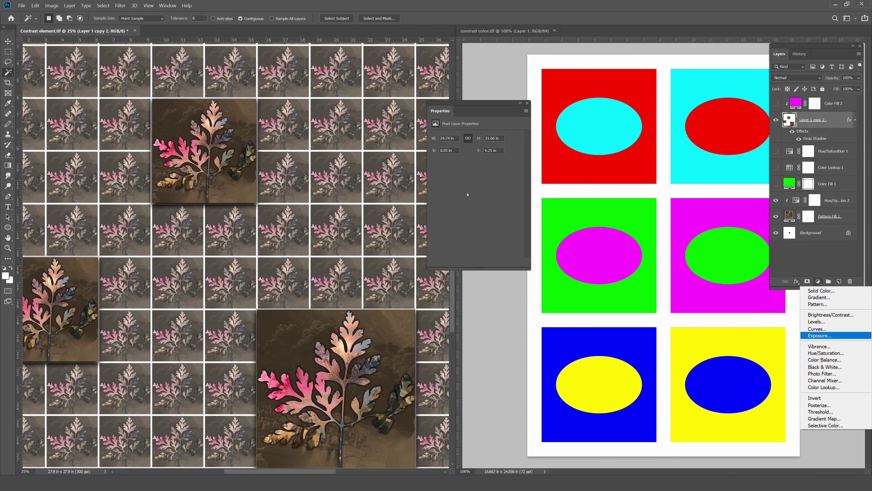
{"action": "left_click", "coordinate": [824, 335]}
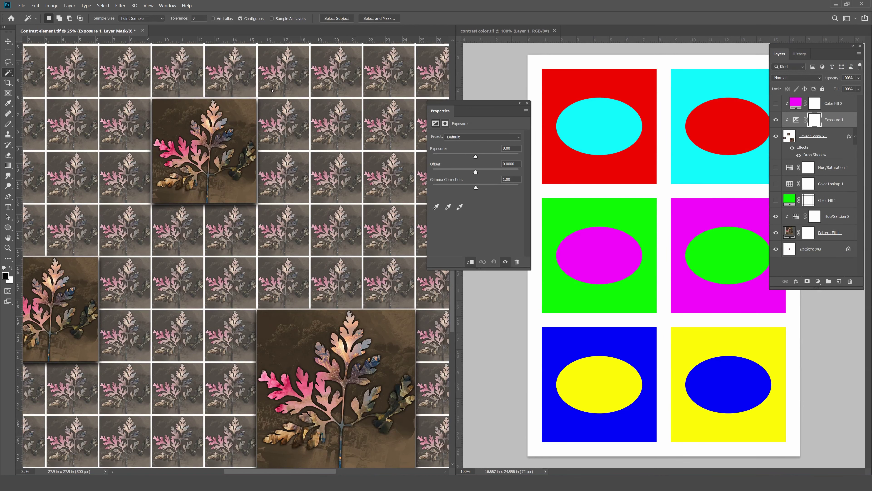
{"action": "left_click_drag", "start_coordinate": [476, 157], "coordinate": [479, 156]}
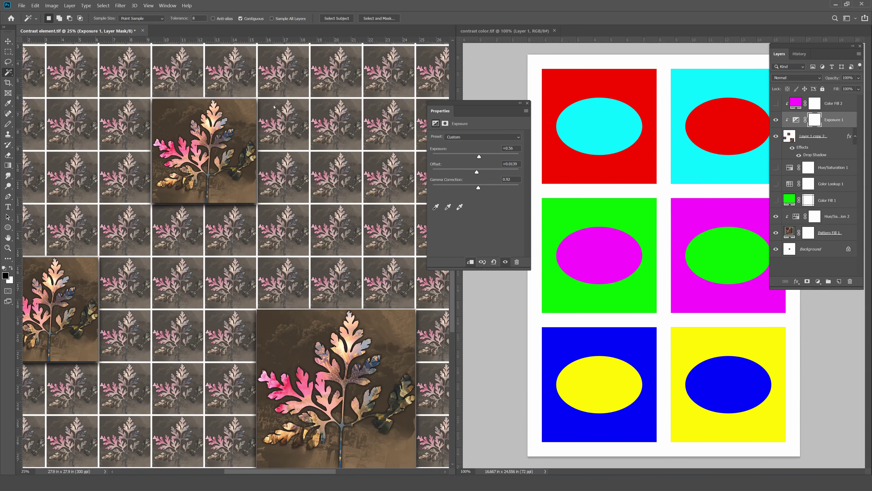
{"action": "key", "text": "ctrl+minus"}
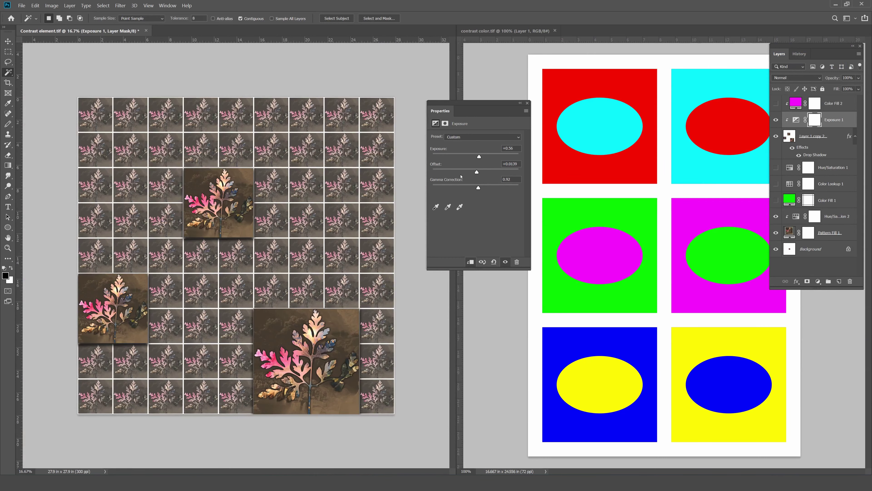
- Add a Hue/Saturation layer above Exposure with Saturation +14, then hide the panels
{"action": "left_click", "coordinate": [827, 353]}
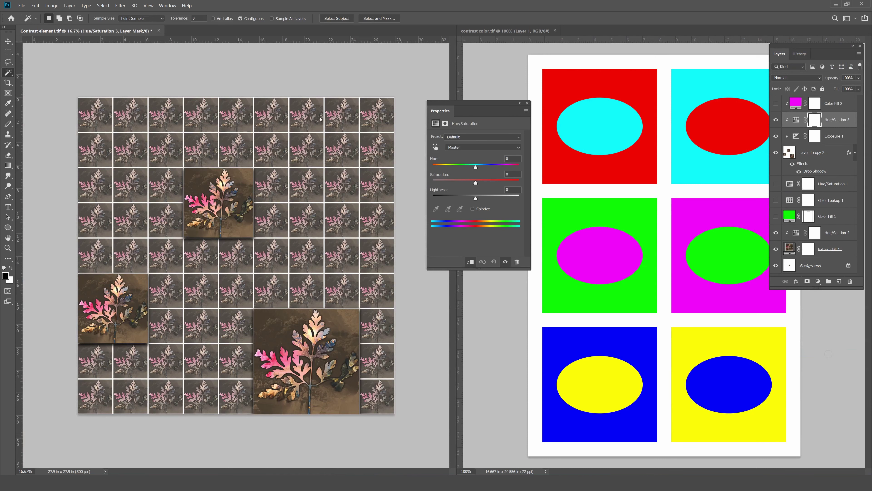
{"action": "type", "text": "25"}
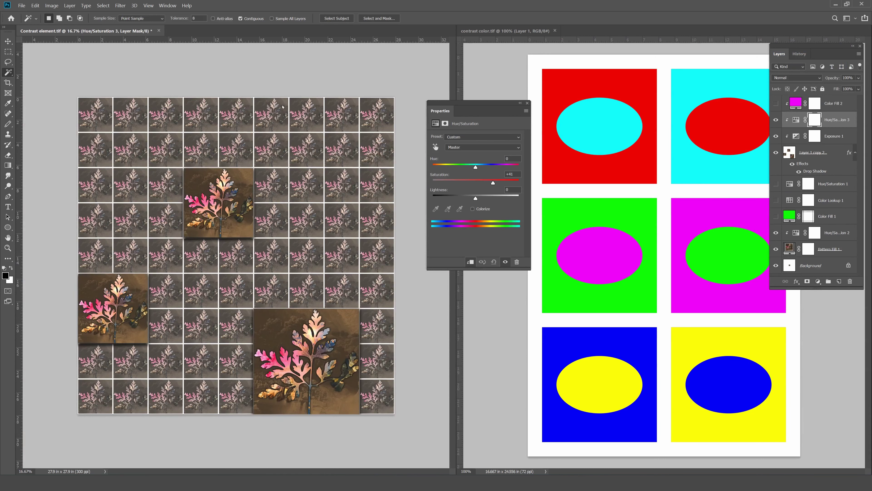
{"action": "key", "text": "Down"}
{"action": "left_click", "coordinate": [481, 198]}
{"action": "key", "text": "ctrl+minus"}
{"action": "key", "text": "ctrl+plus"}
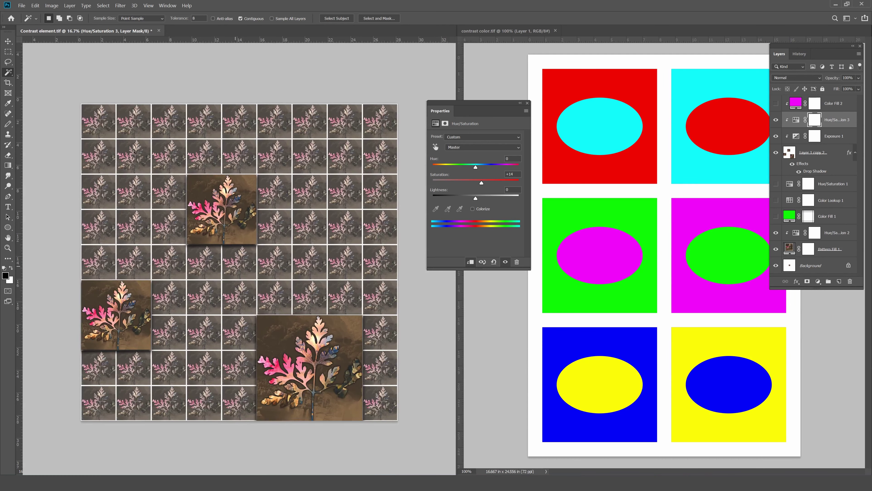
{"action": "key", "text": "Tab"}
{"action": "key", "text": "ctrl+w"}
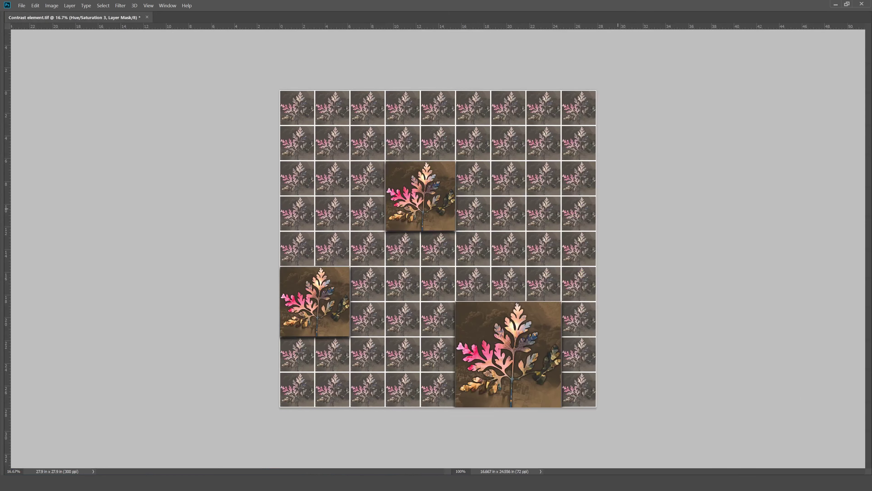
{"action": "key", "text": "ctrl+plus"}
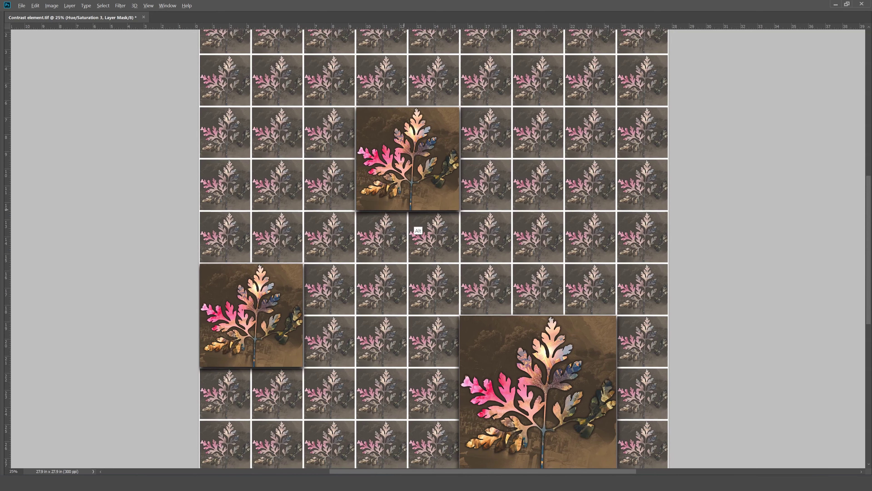
{"action": "key", "text": "ctrl+minus"}
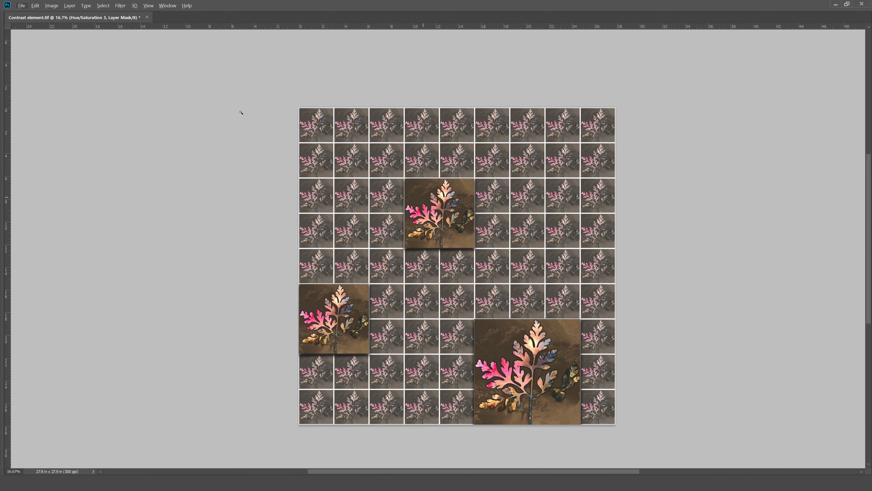